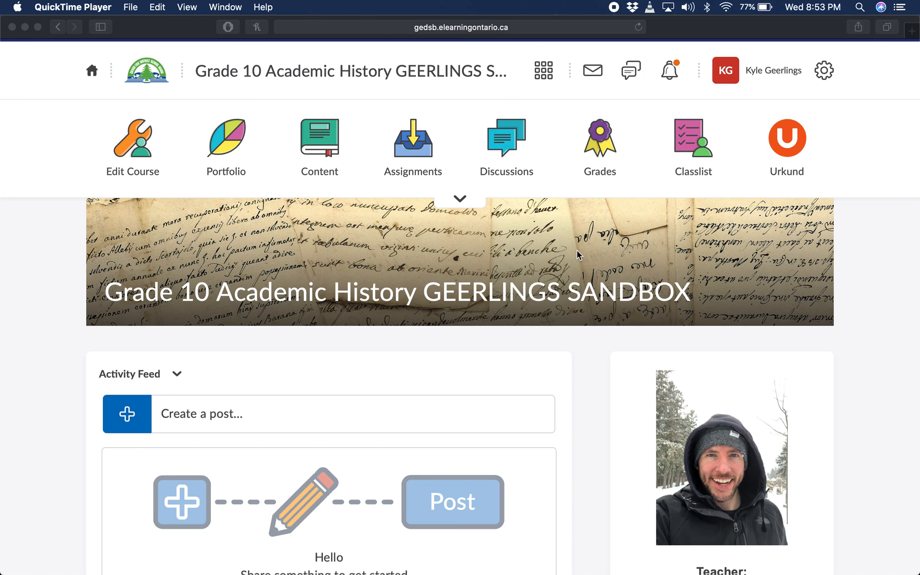
Switch to Microsoft Teams and create a Class team named "CHC2D - Quad 1".
key("ctrl+Up")
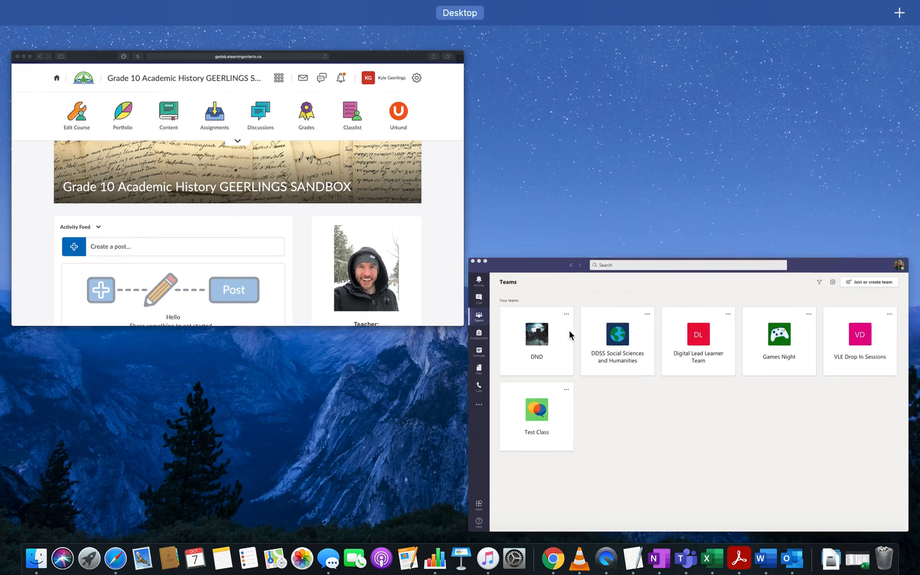
left_click(642, 373)
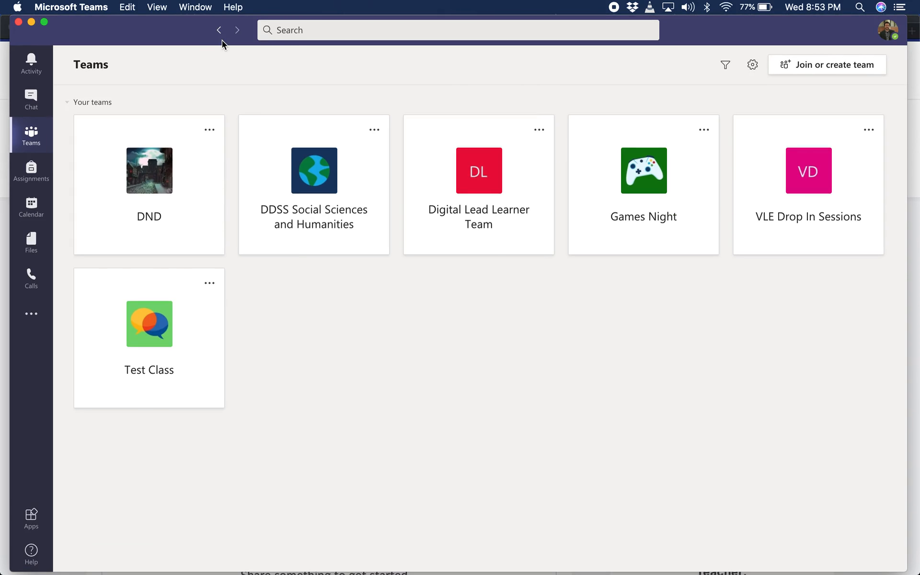
left_click_drag(191, 33, 186, 33)
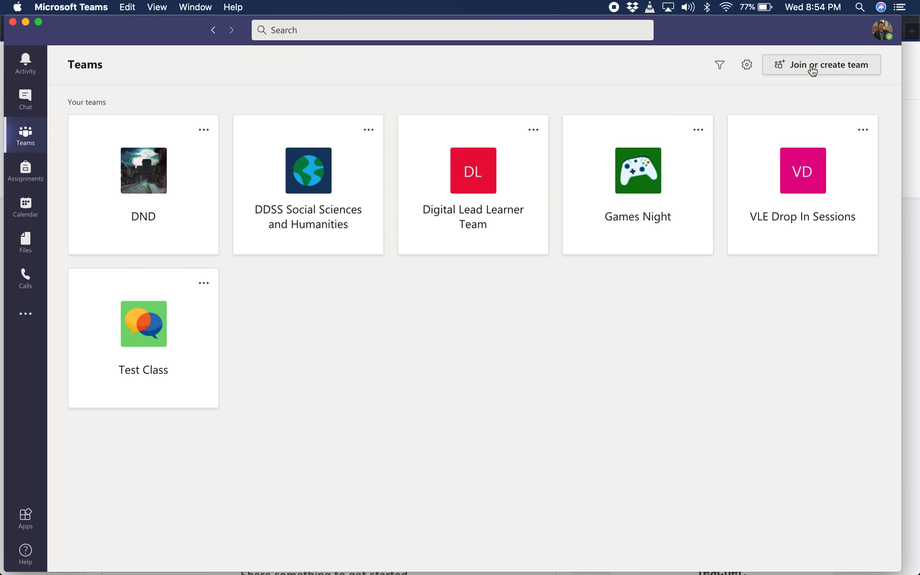
left_click(820, 65)
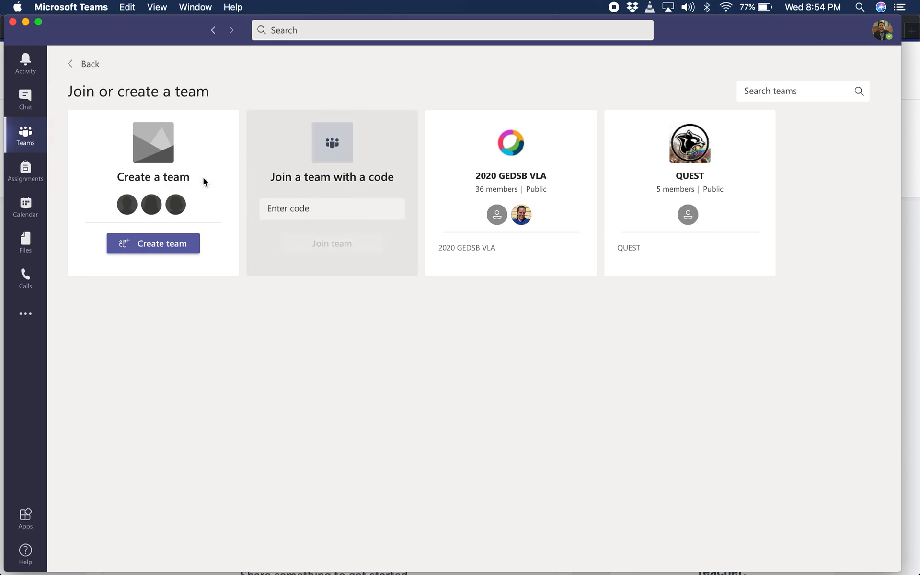
left_click(164, 252)
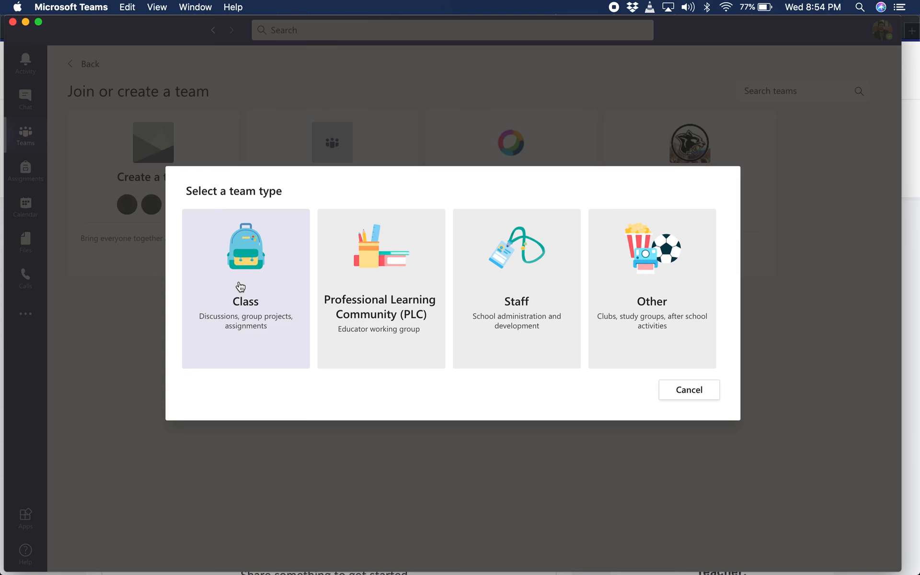
left_click(240, 287)
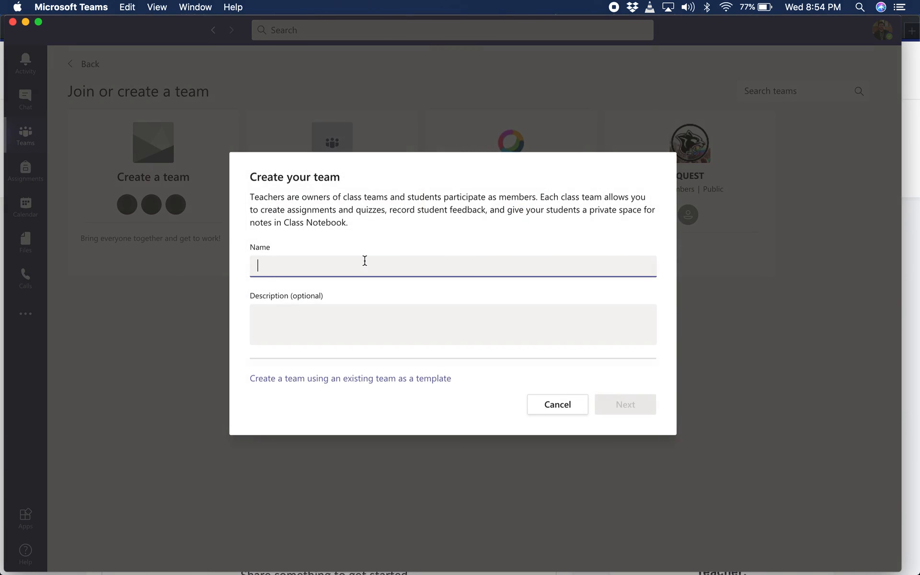
type("CHC")
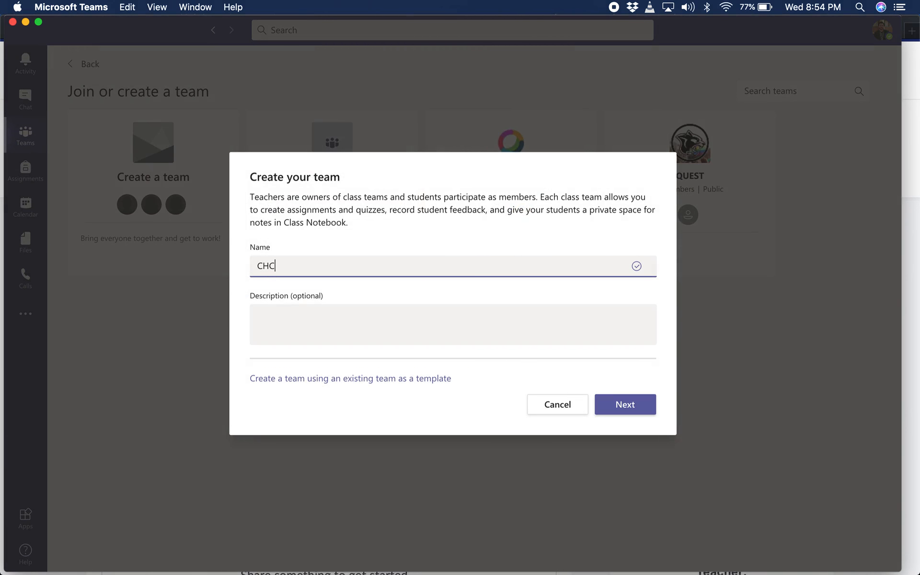
type("2D - Quad 1")
left_click(626, 405)
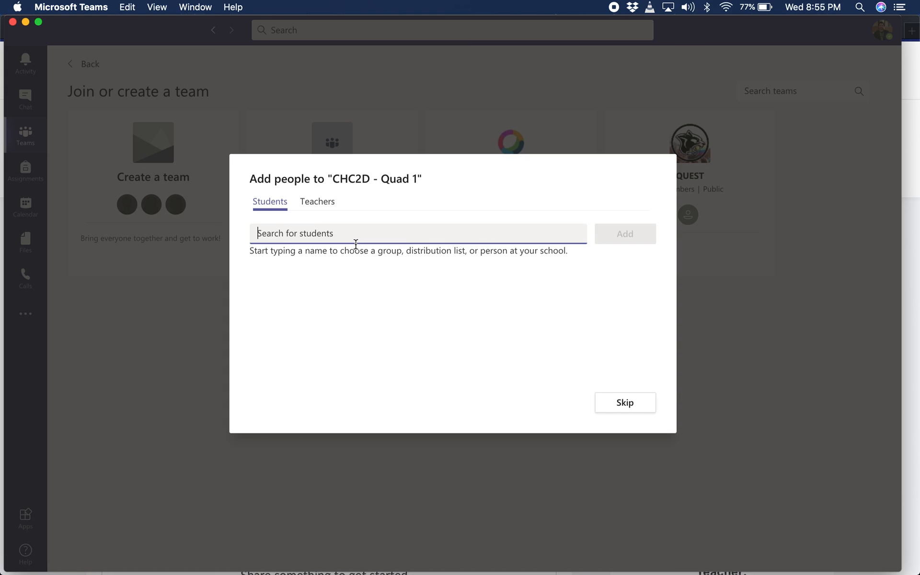
Add a colleague found by first name to the new team's students and finish adding people.
type("Kath")
left_click(321, 267)
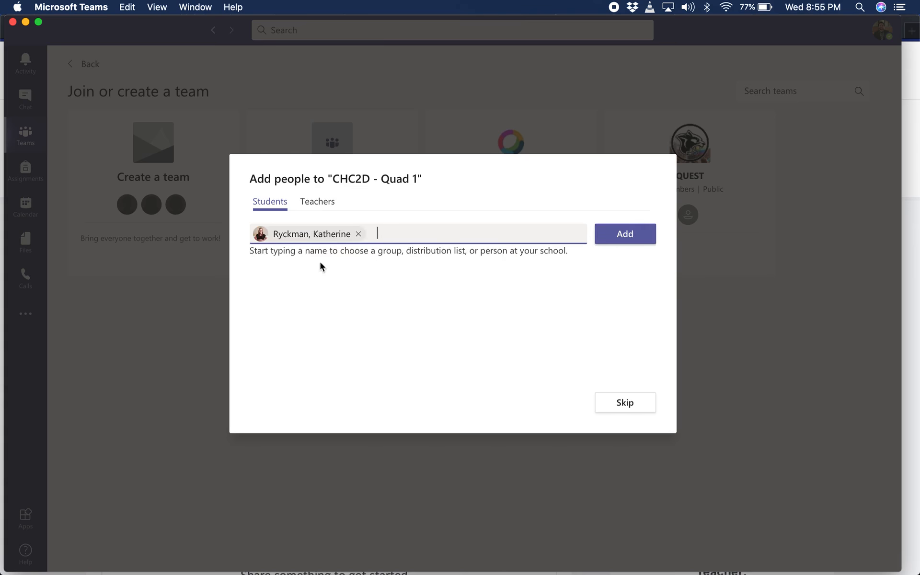
left_click(625, 233)
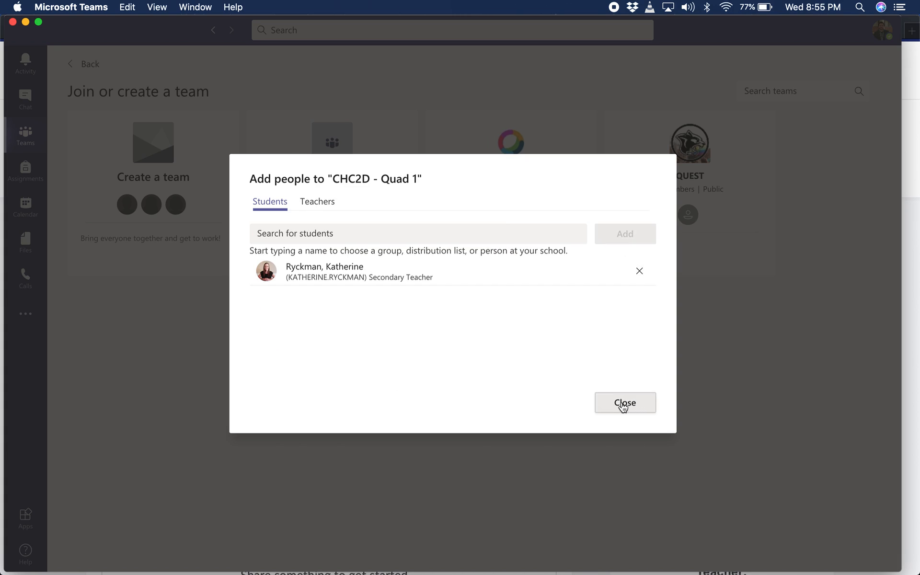
left_click(624, 405)
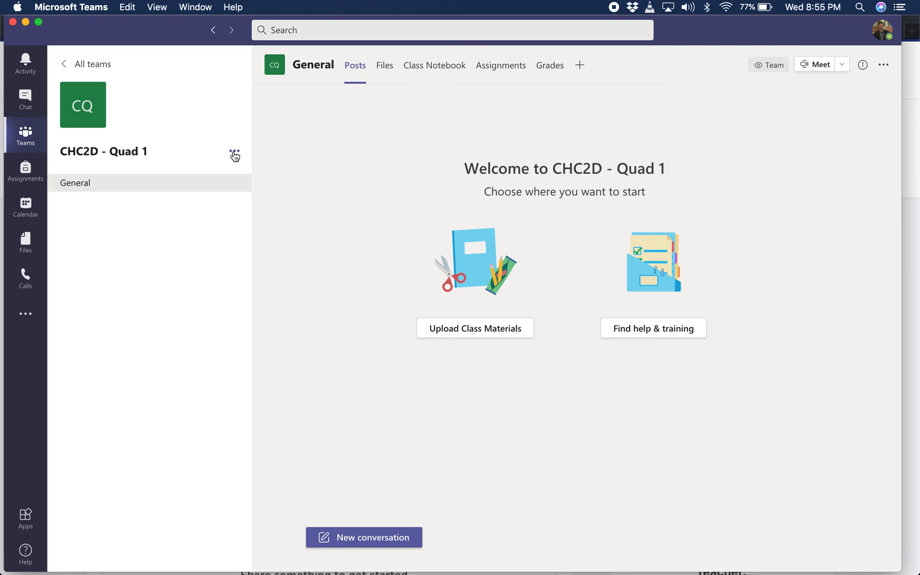
Get the link to the CHC2D - Quad 1 team and dismiss the link dialog.
left_click(235, 154)
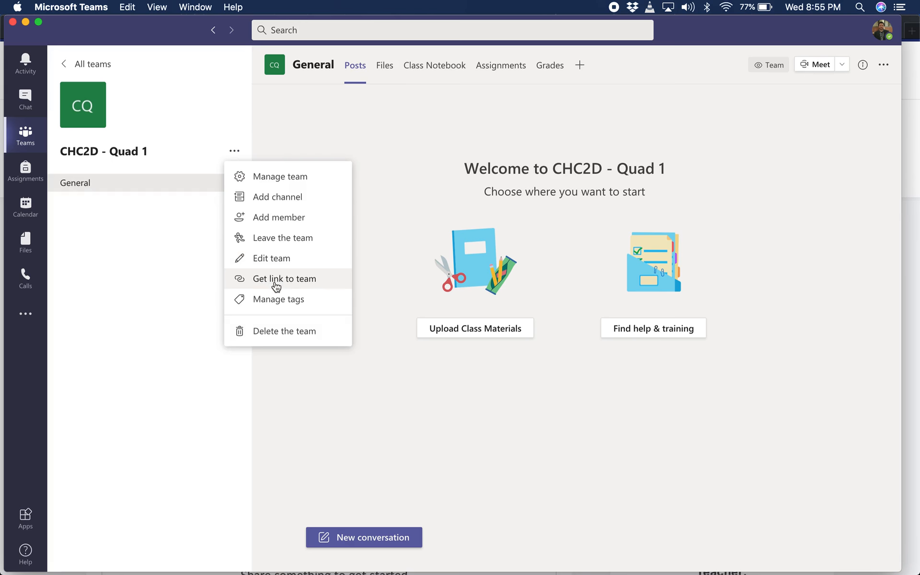
left_click(276, 279)
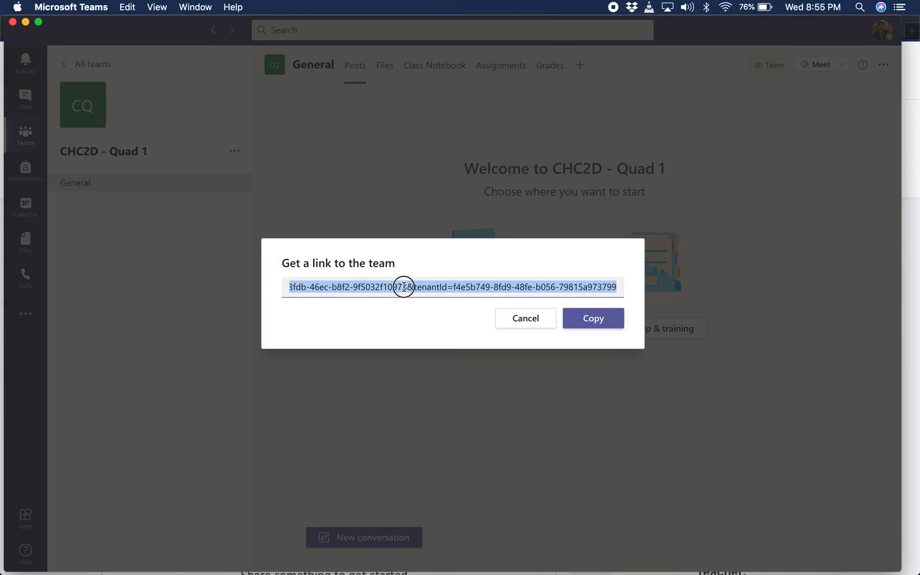
key("Escape")
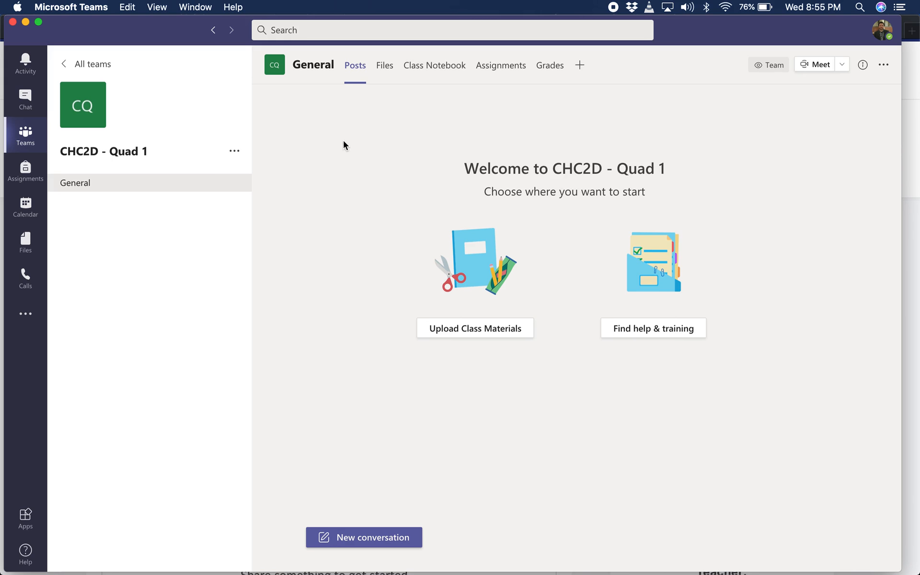
Switch to the Grade 10 Academic History course in Safari and customize its navbar using a copy of the shared one.
key("ctrl+Up")
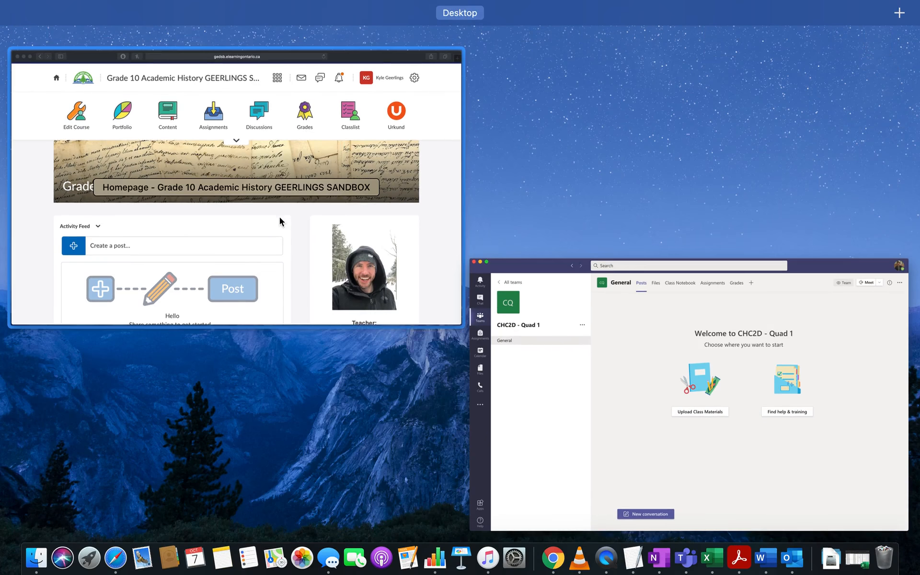
left_click(280, 217)
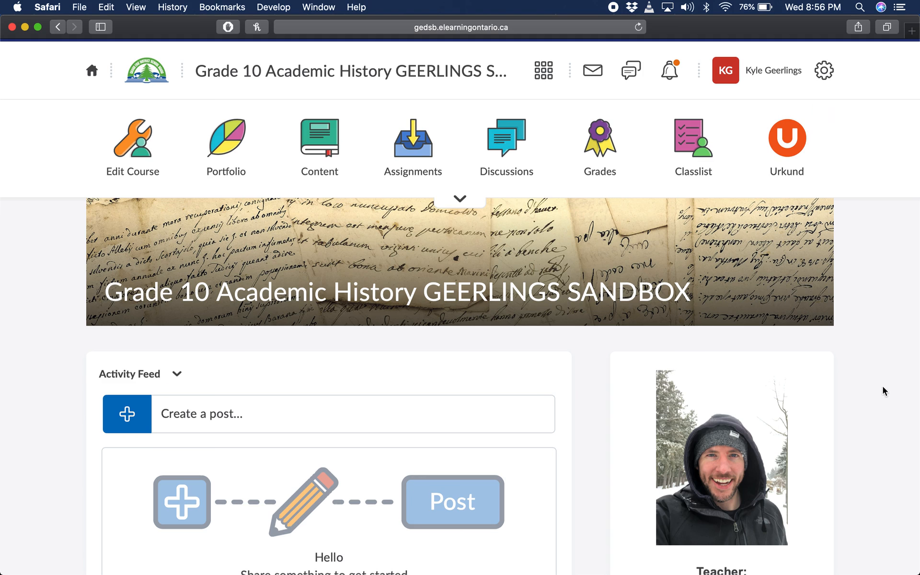
mouse_move(776, 186)
mouse_move(810, 129)
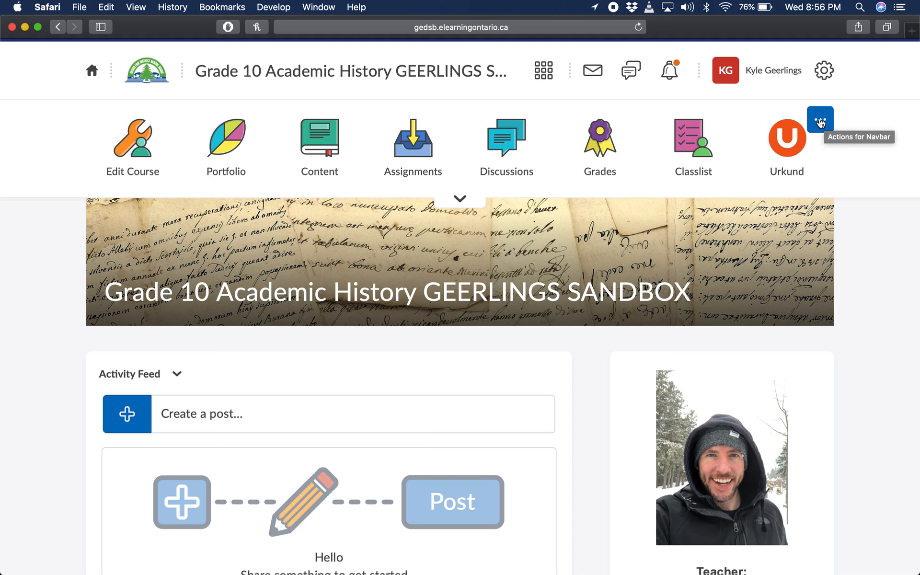
left_click(821, 122)
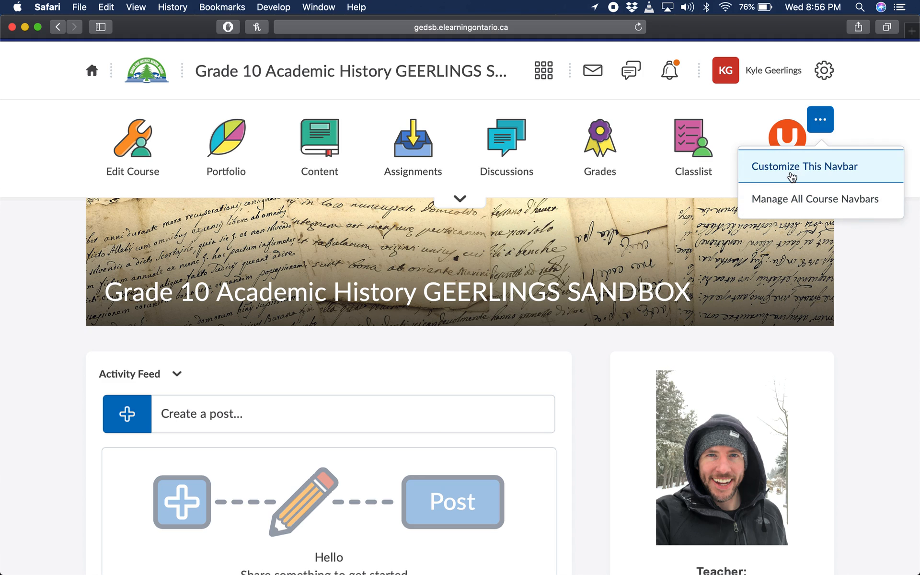
left_click(795, 167)
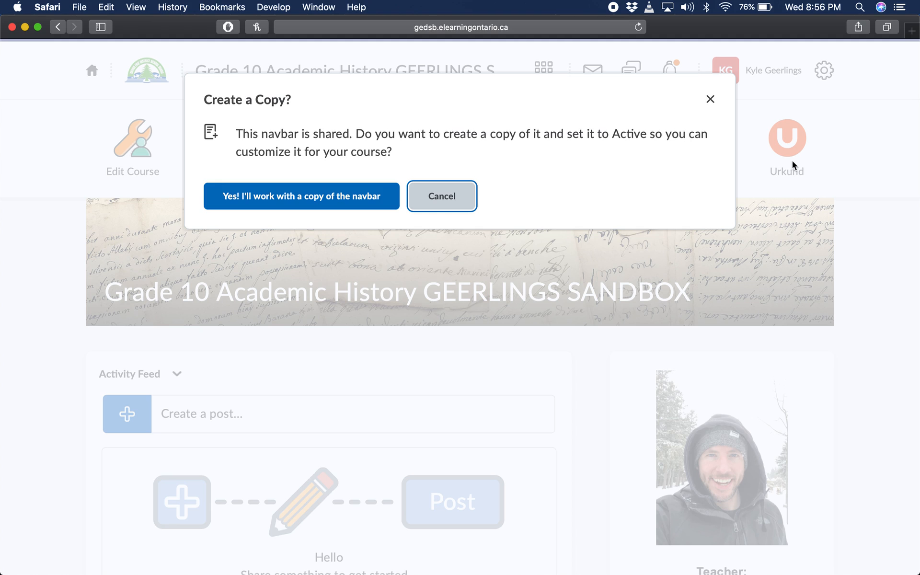
left_click(320, 206)
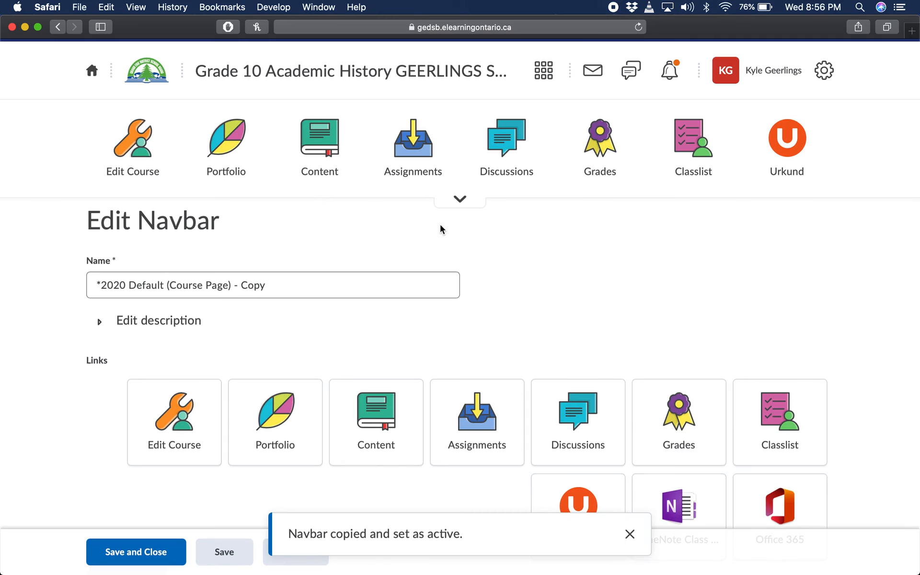
Compare the links in the navbar editor with the course's current navbar, including its collapsed second row.
scroll(628, 273, "down", 3)
scroll(628, 274, "down", 2)
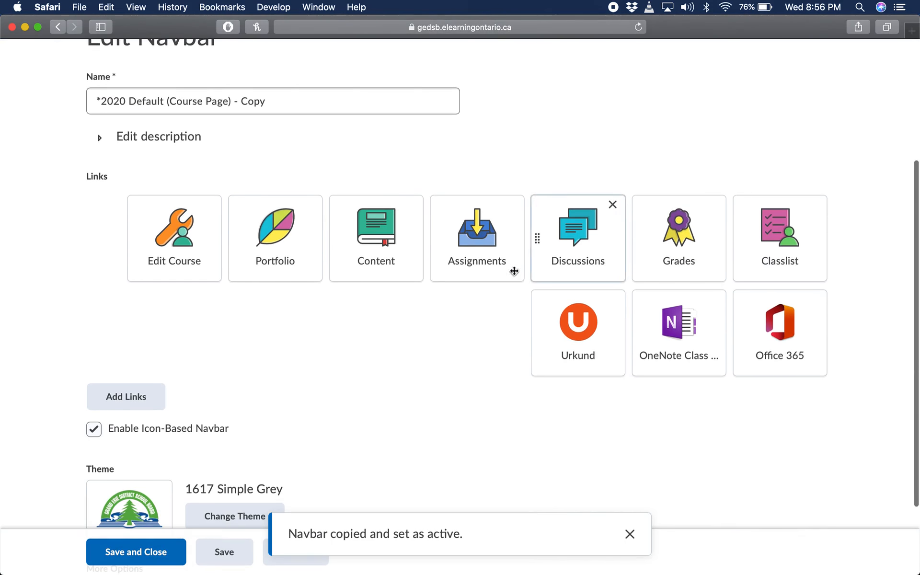
scroll(229, 163, "up", 2)
scroll(441, 215, "up", 2)
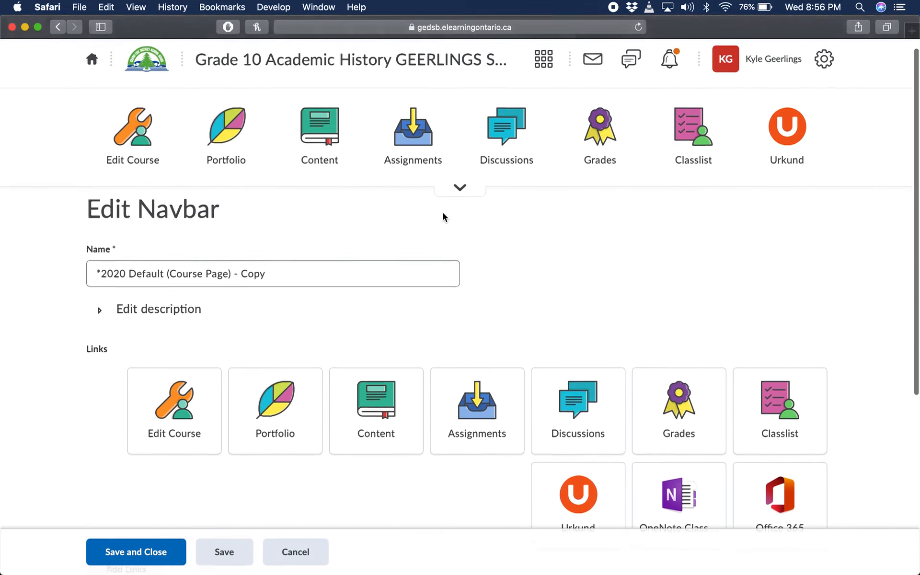
scroll(443, 214, "down", 2)
mouse_move(270, 316)
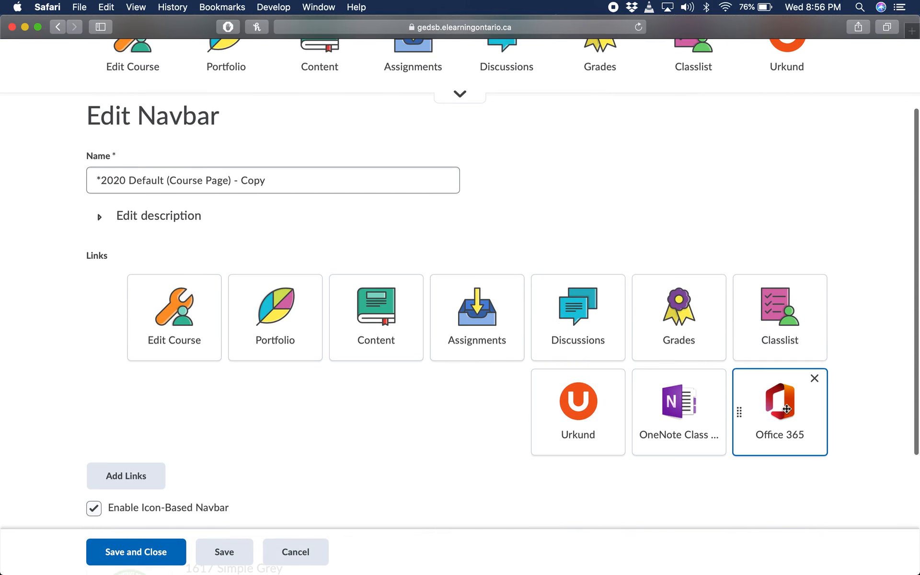
scroll(722, 229, "up", 1)
scroll(719, 229, "up", 4)
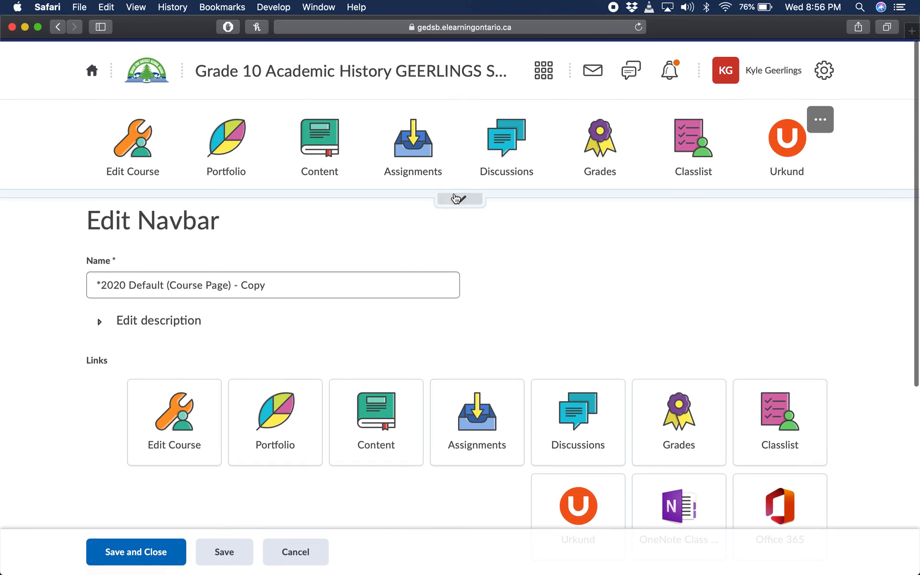
left_click(458, 190)
left_click(459, 284)
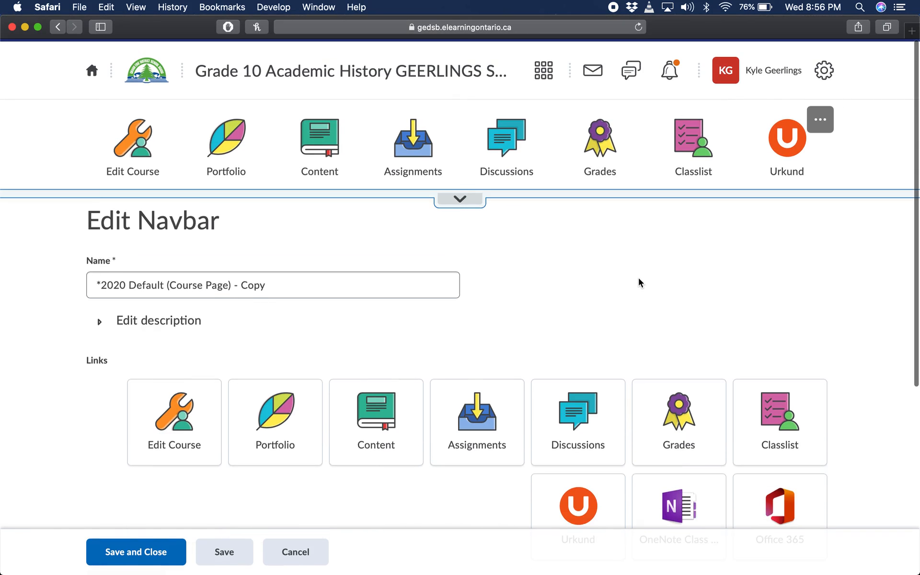
Try placing the Office 365 link between Portfolio and Content, and return it to the end of the navbar links.
scroll(639, 282, "down", 5)
left_click_drag(761, 367, 317, 293)
scroll(522, 297, "up", 4)
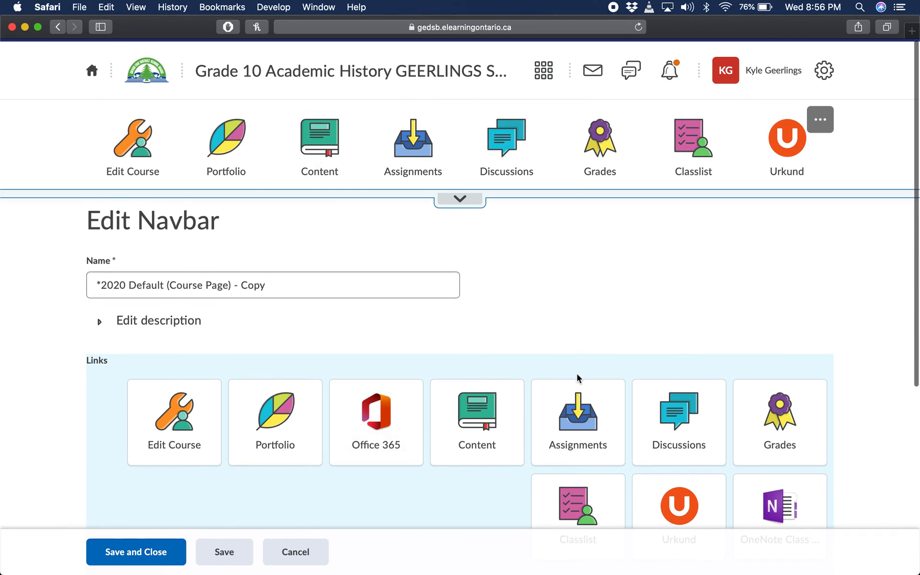
scroll(580, 407, "down", 3)
left_click_drag(355, 329, 811, 418)
Start a custom link from the navbar's Add Links options and name it Microsoft Teams.
scroll(815, 336, "down", 3)
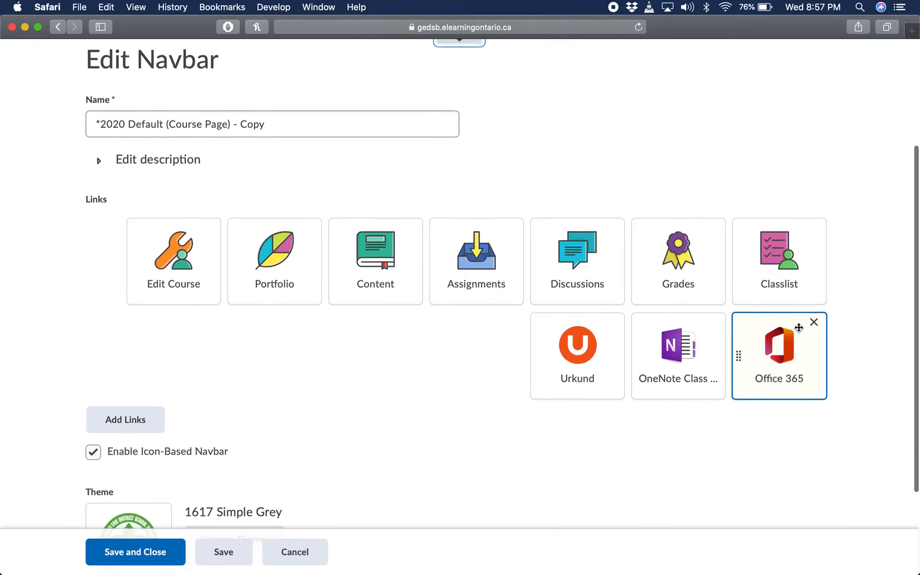
scroll(799, 327, "down", 3)
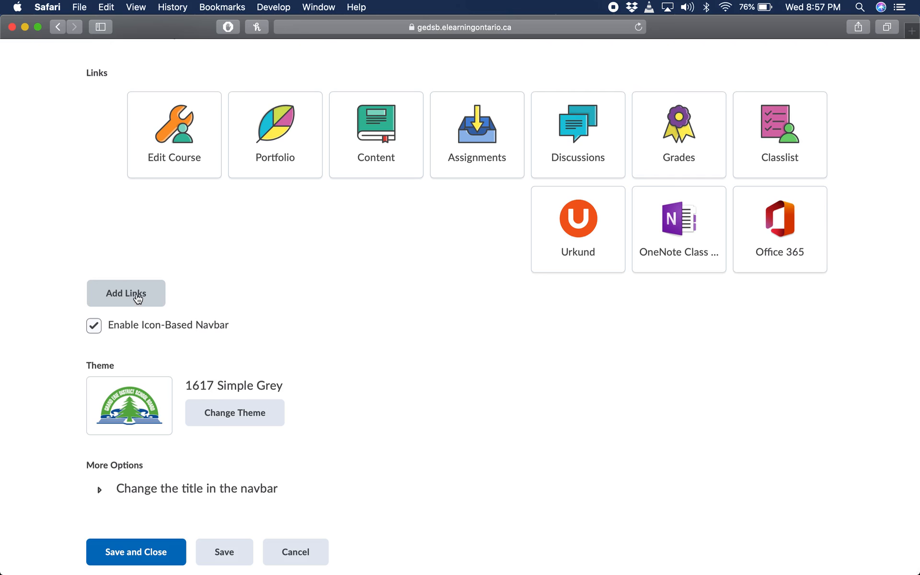
left_click(124, 295)
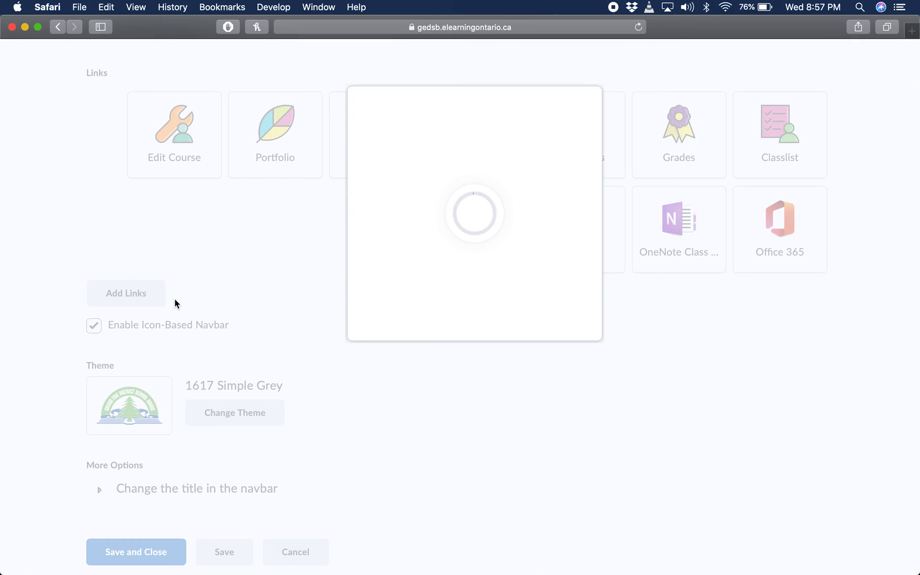
scroll(406, 348, "down", 10)
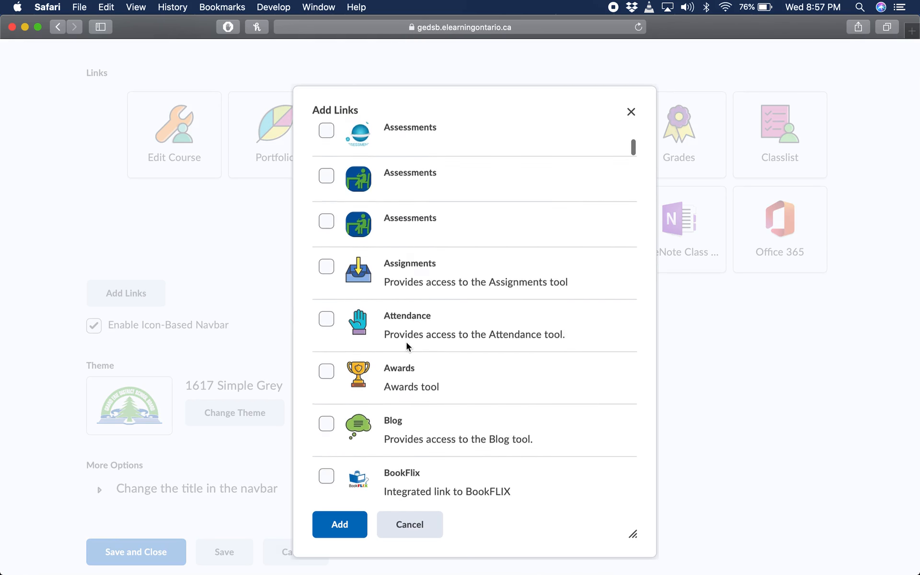
scroll(406, 345, "up", 5)
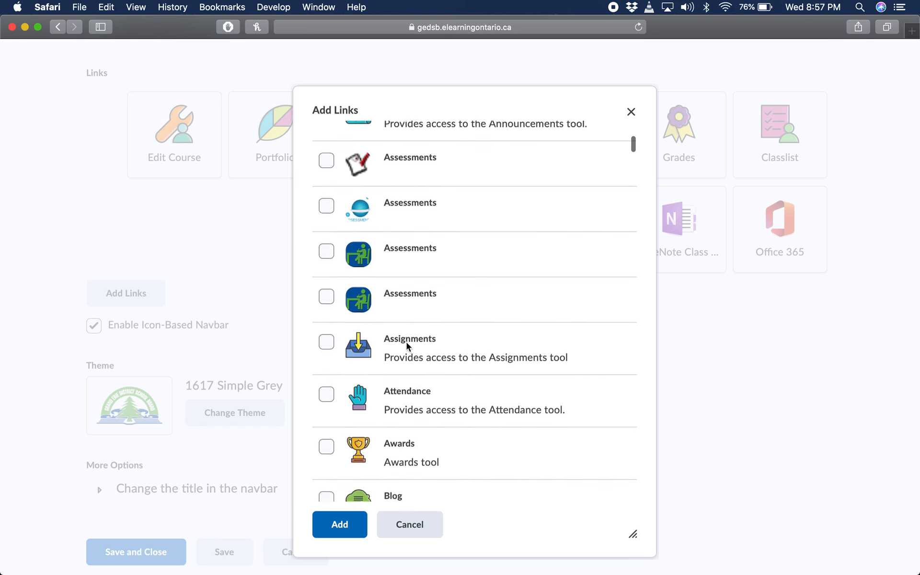
scroll(406, 342, "up", 5)
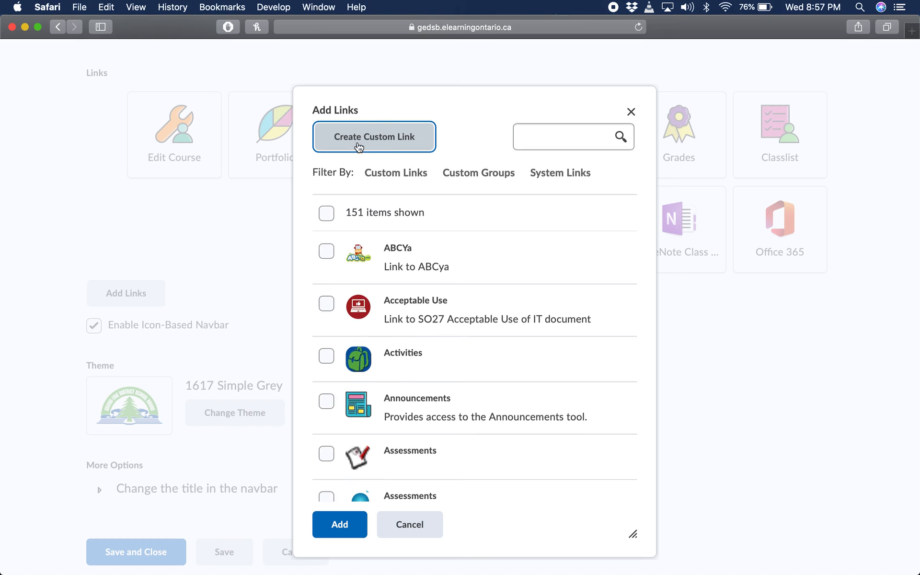
left_click(380, 139)
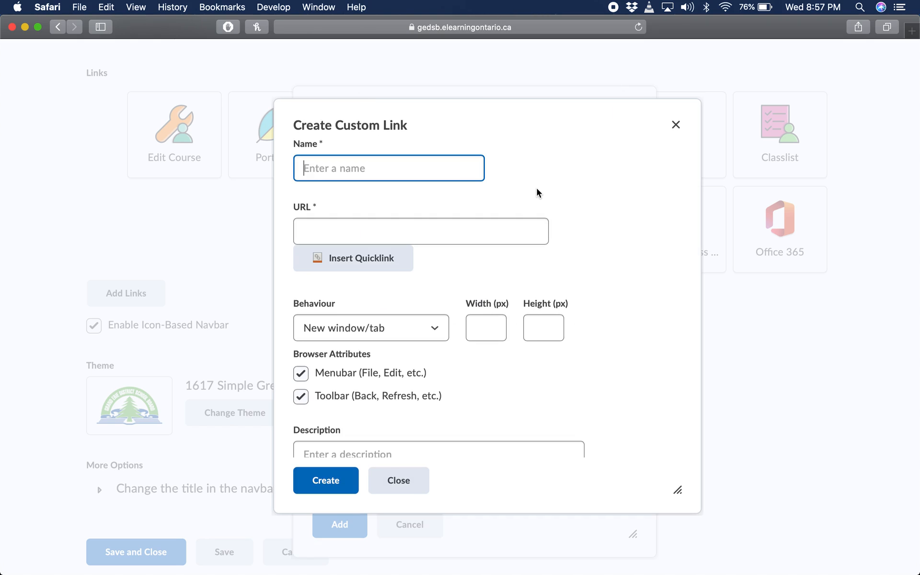
type("Microsoft Teams")
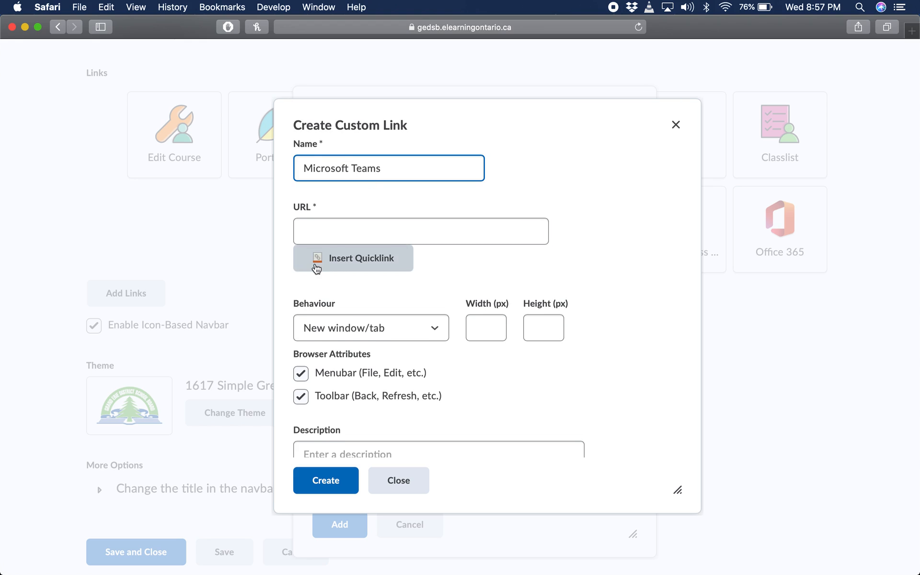
Paste the copied team link as the custom link's URL.
scroll(316, 263, "down", 2)
left_click(319, 178)
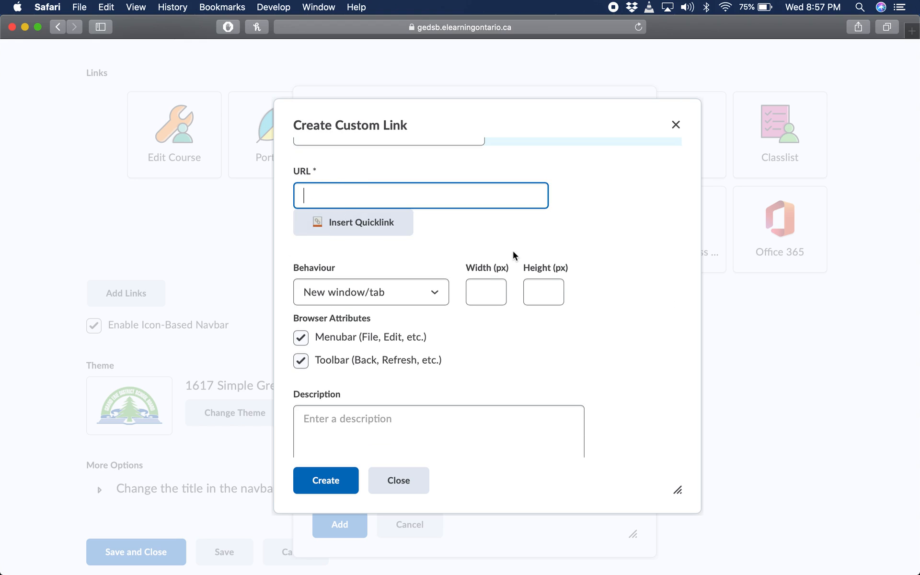
key("super+v")
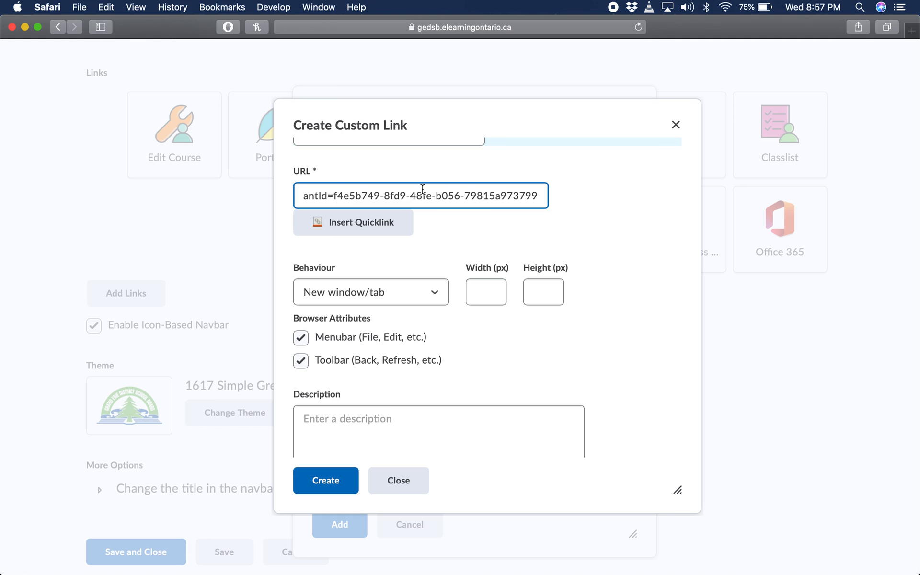
Switch to Microsoft Teams, copy the link to the CHC2D - Quad 1 team and dismiss the link dialog.
key("ctrl+Up")
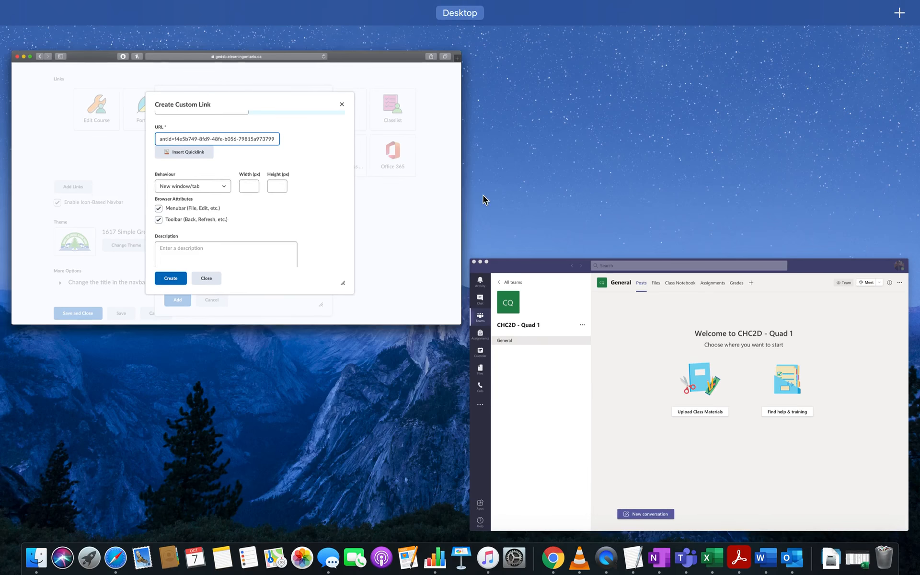
left_click(357, 231)
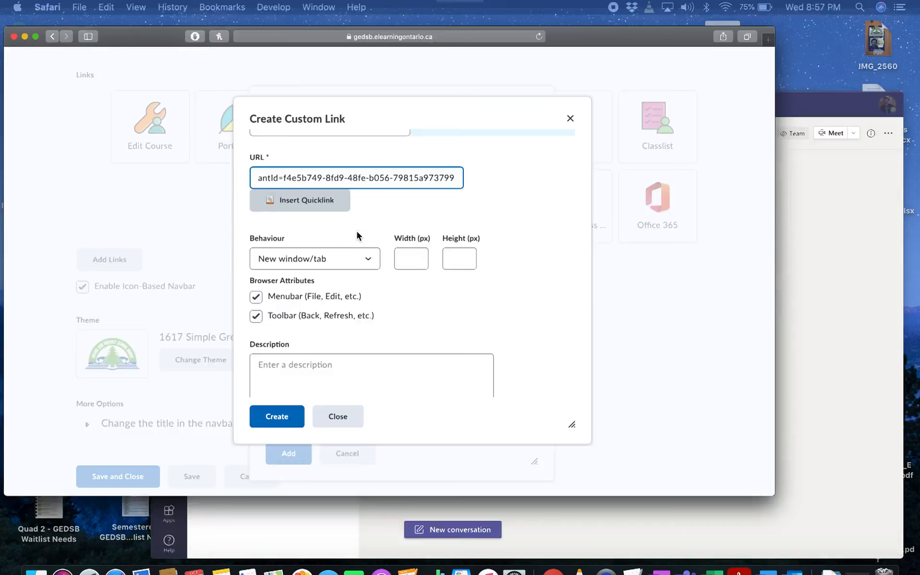
key("ctrl+Up")
left_click(621, 377)
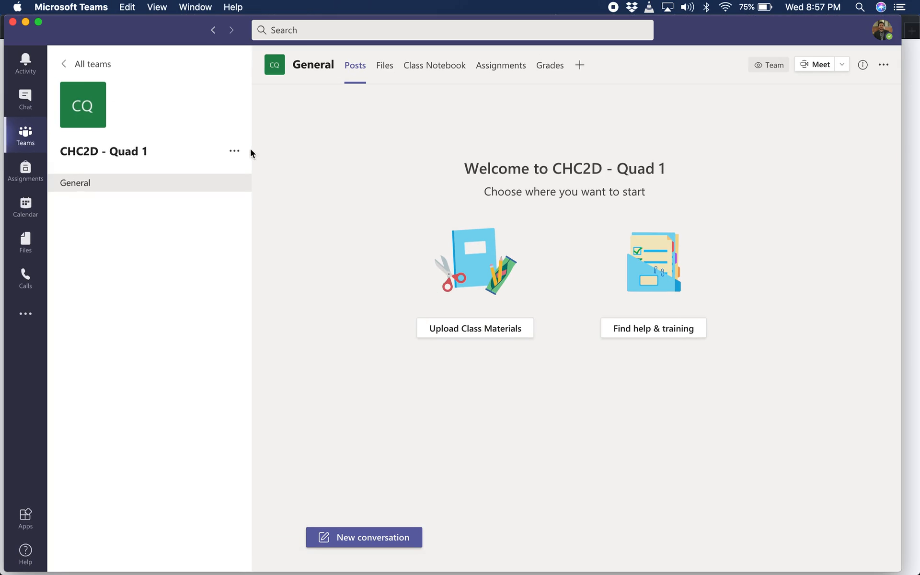
left_click(234, 154)
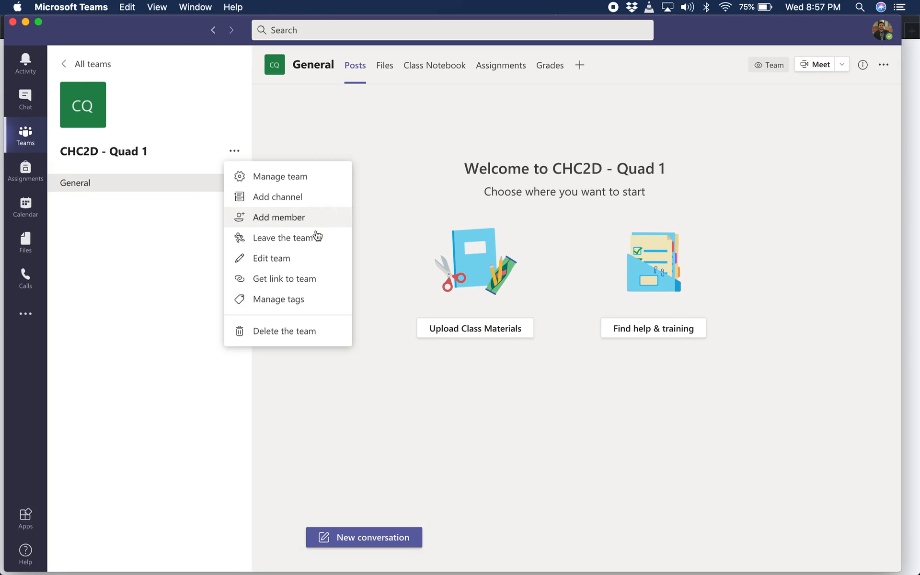
left_click(277, 280)
right_click(349, 284)
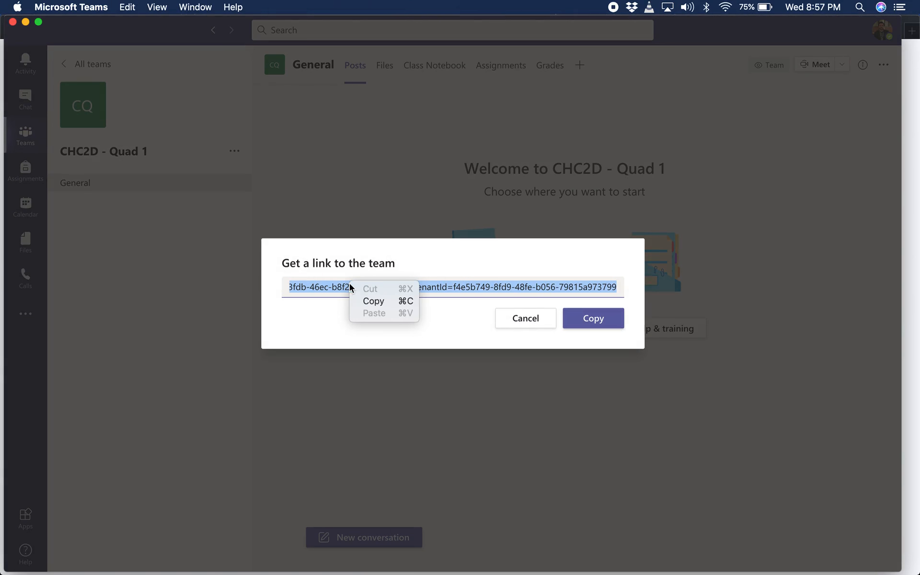
left_click(368, 303)
left_click(532, 321)
key("ctrl+Up")
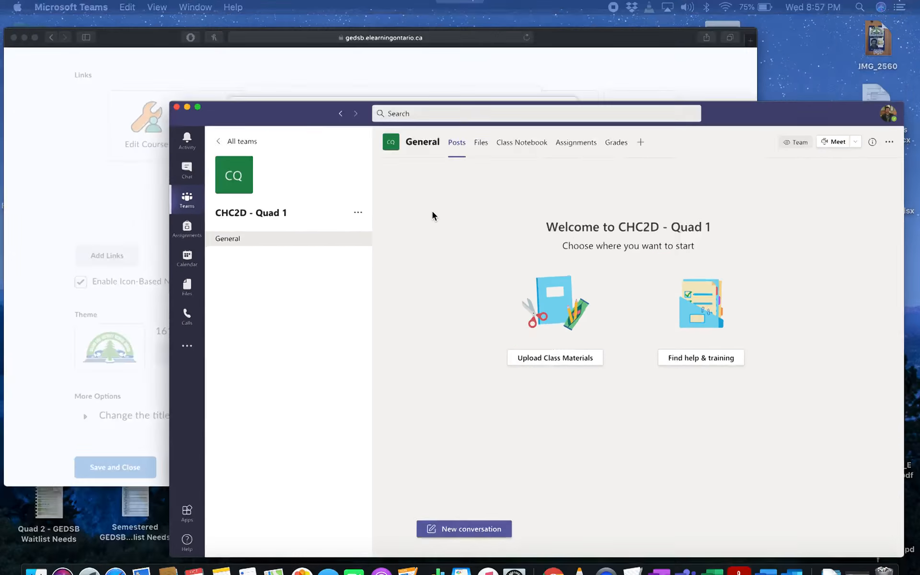
Return to Safari and replace the custom link's URL with the copied team link.
left_click(365, 200)
triple_click(384, 195)
key("BackSpace")
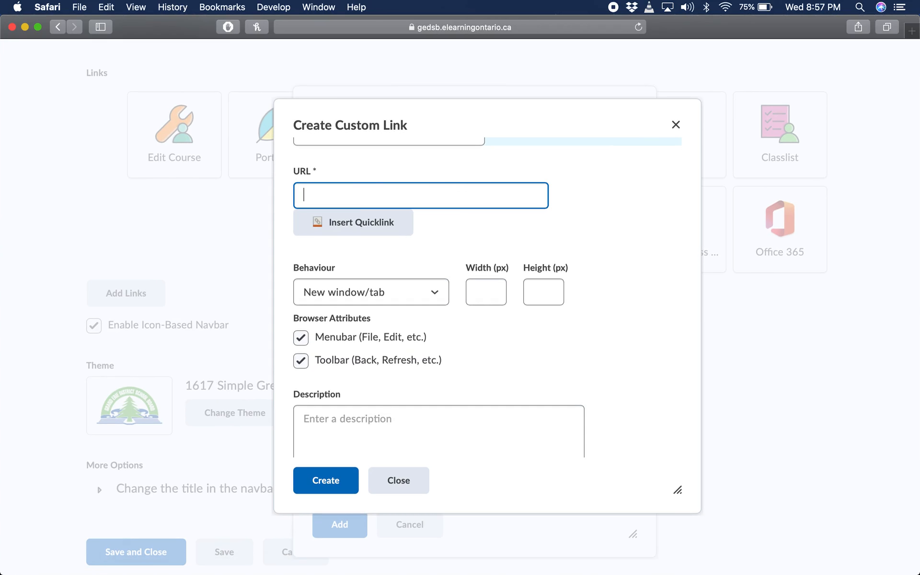
right_click(347, 198)
left_click(369, 224)
scroll(584, 250, "up", 2)
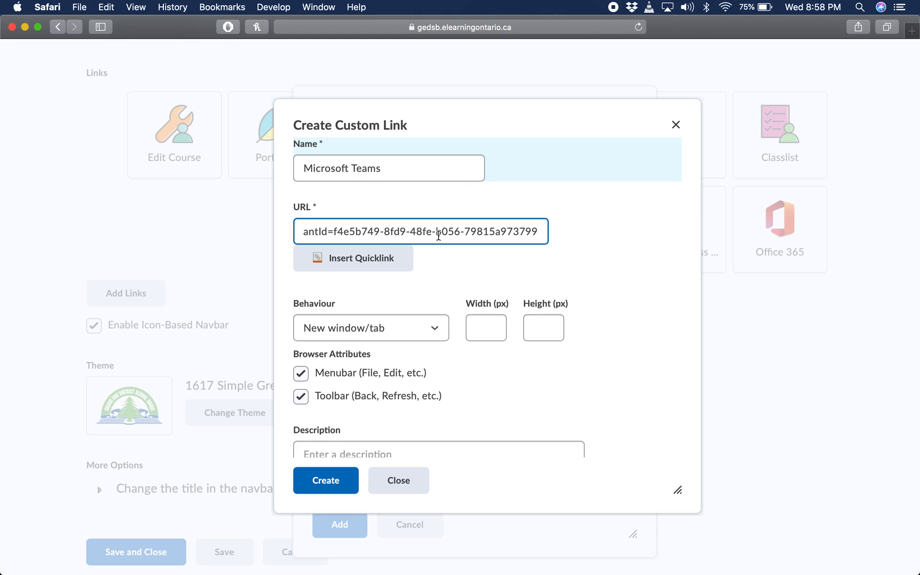
Set the custom link's behaviour to New window/tab and review its description, icon and availability options.
scroll(513, 287, "down", 5)
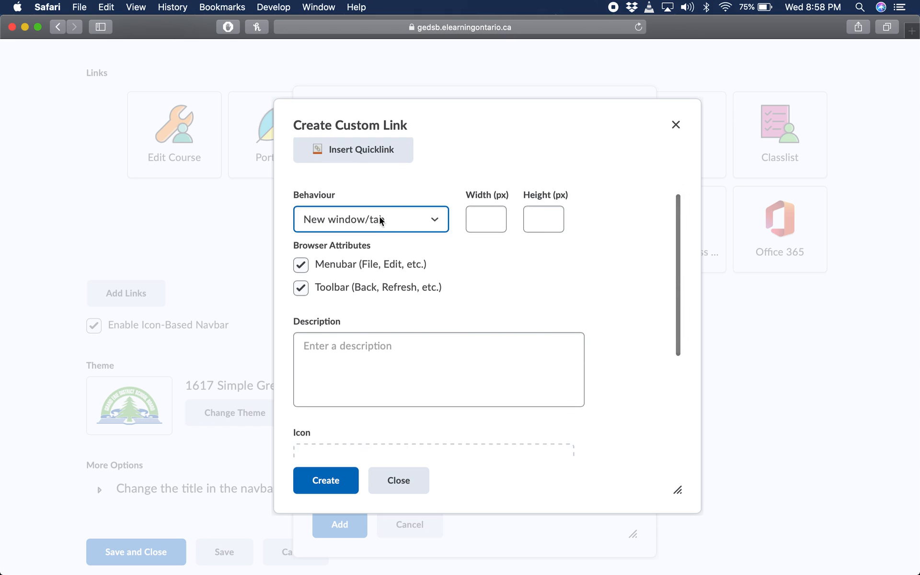
left_click(412, 223)
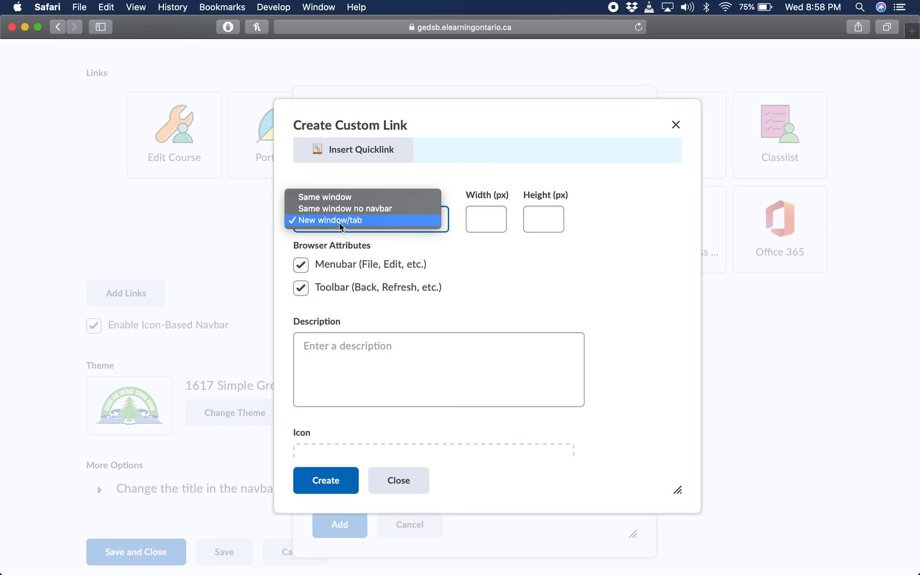
left_click(352, 221)
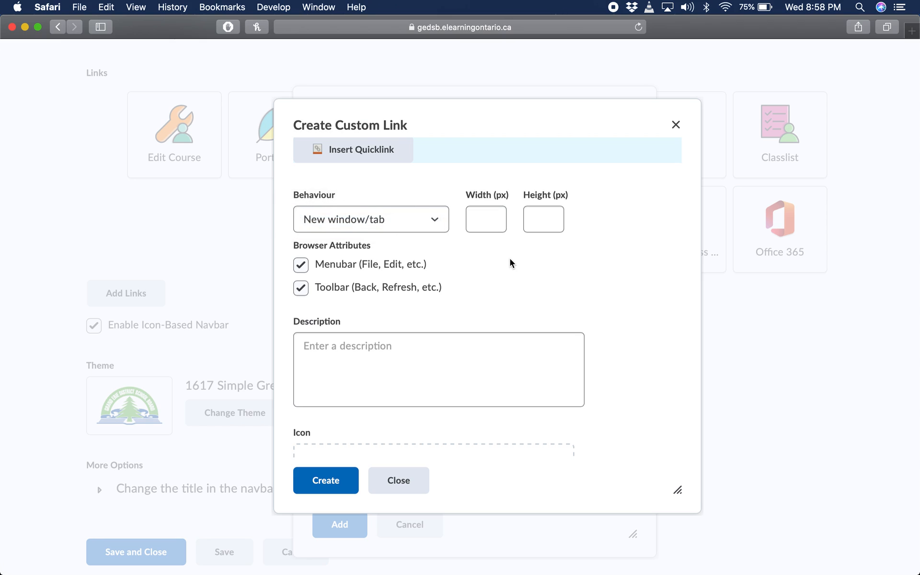
scroll(511, 263, "down", 3)
scroll(511, 263, "down", 2)
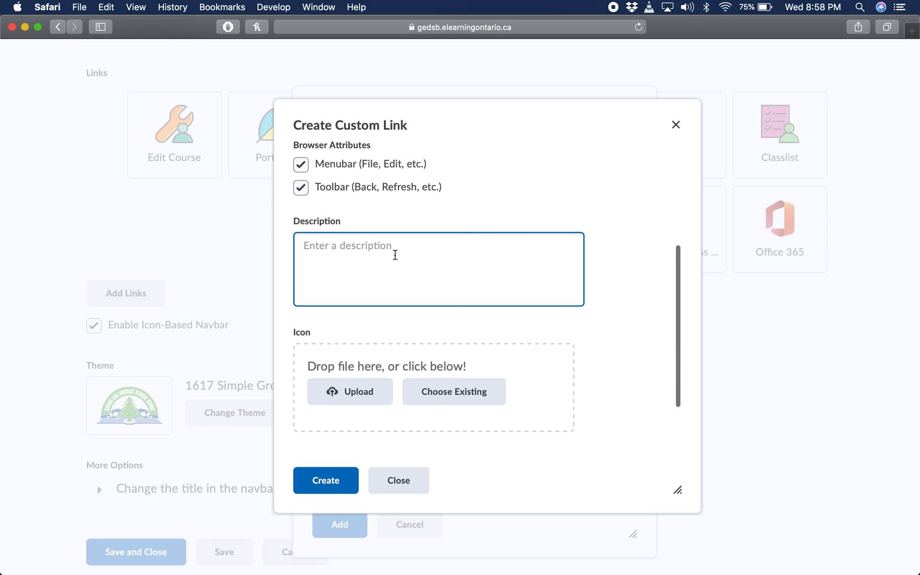
scroll(397, 257, "up", 6)
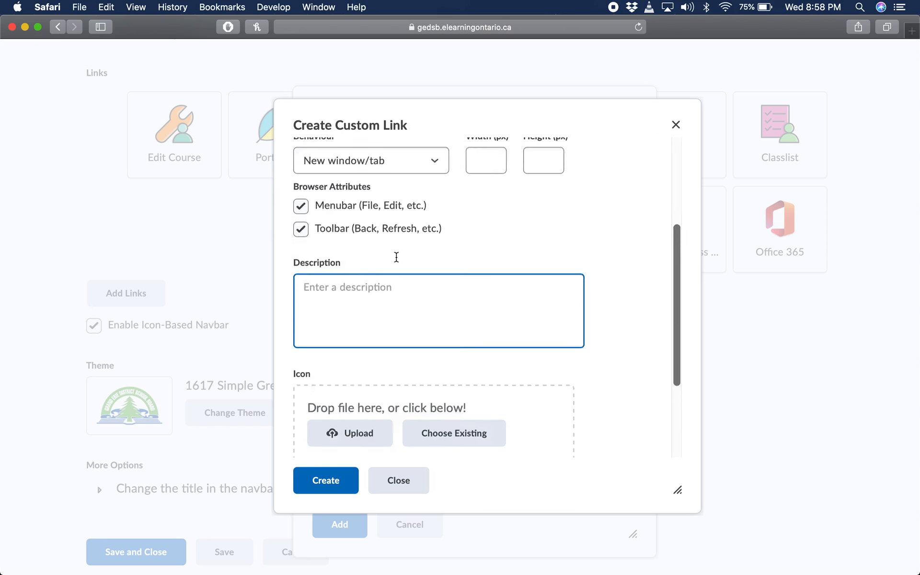
scroll(404, 206, "down", 6)
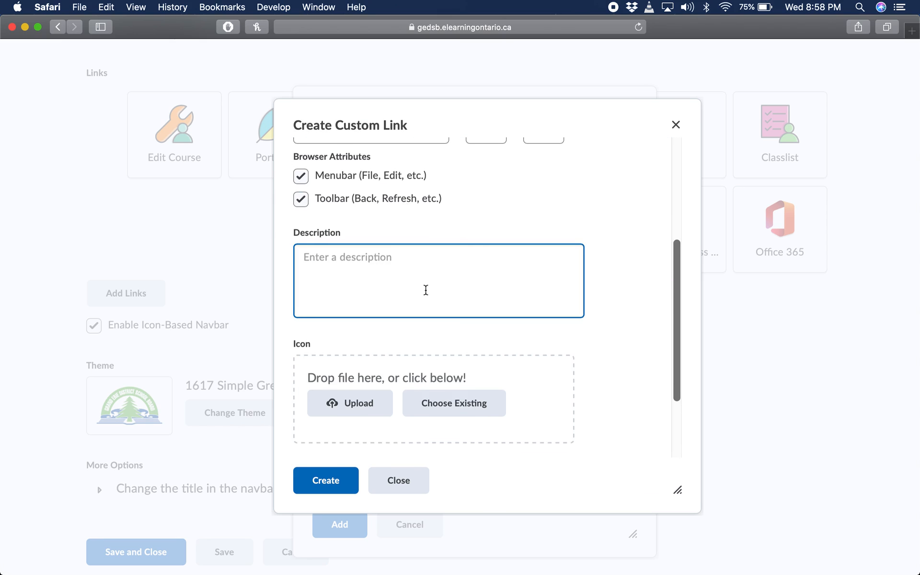
scroll(425, 289, "down", 5)
scroll(395, 219, "down", 1)
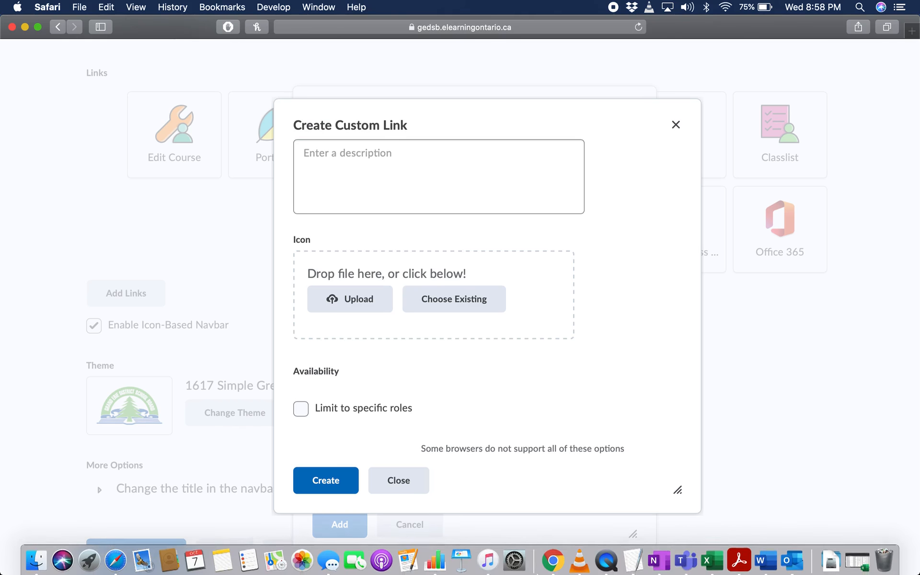
Search for google images in a new browser tab and open the Google Images site.
key("super+t")
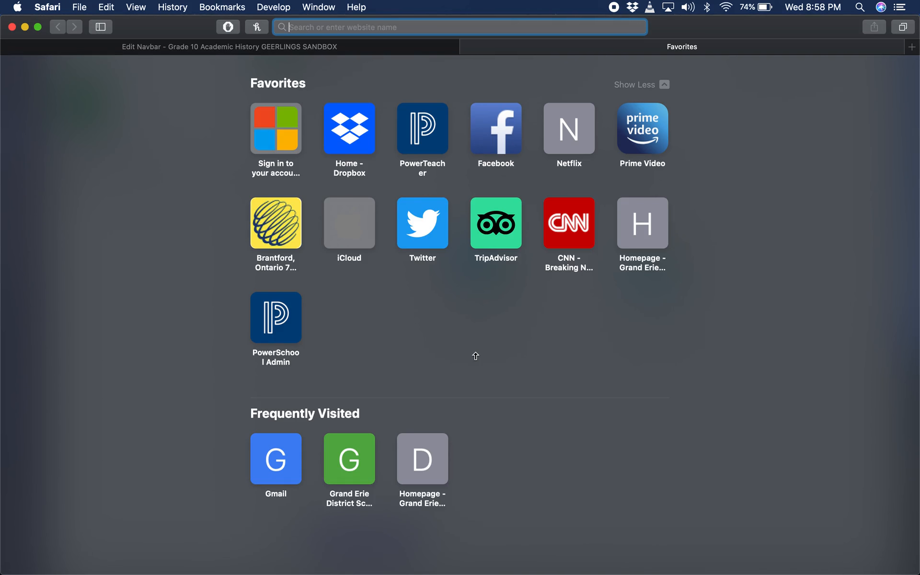
type("google imah")
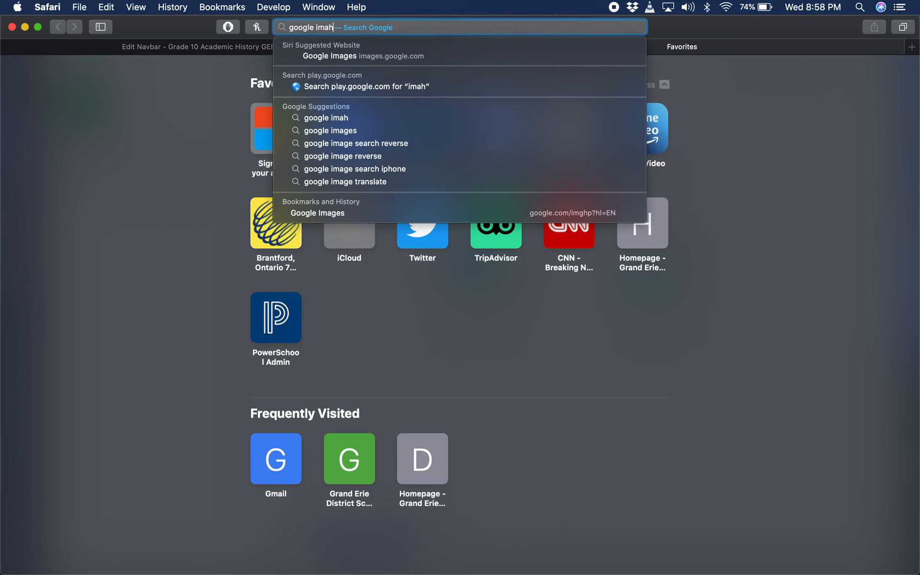
key("BackSpace")
type("ges")
key("Return")
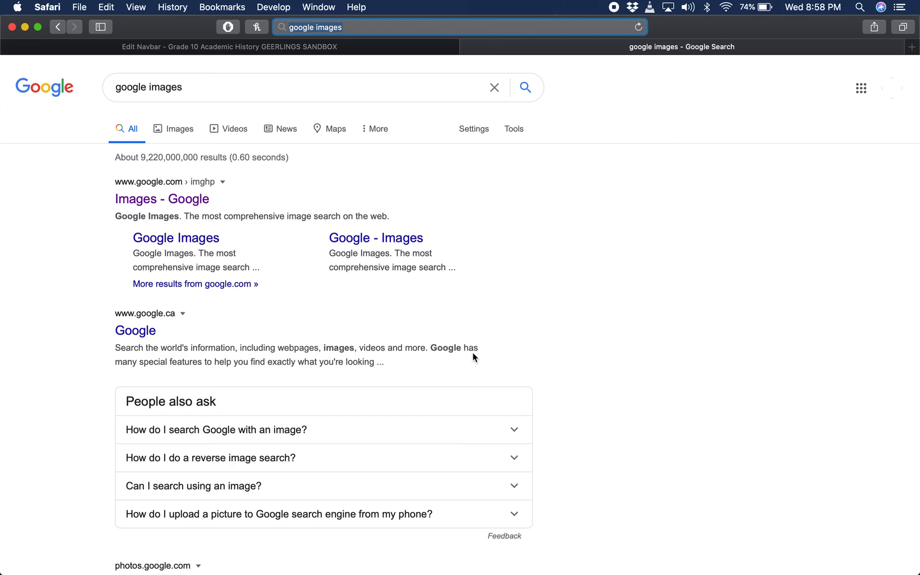
left_click(170, 201)
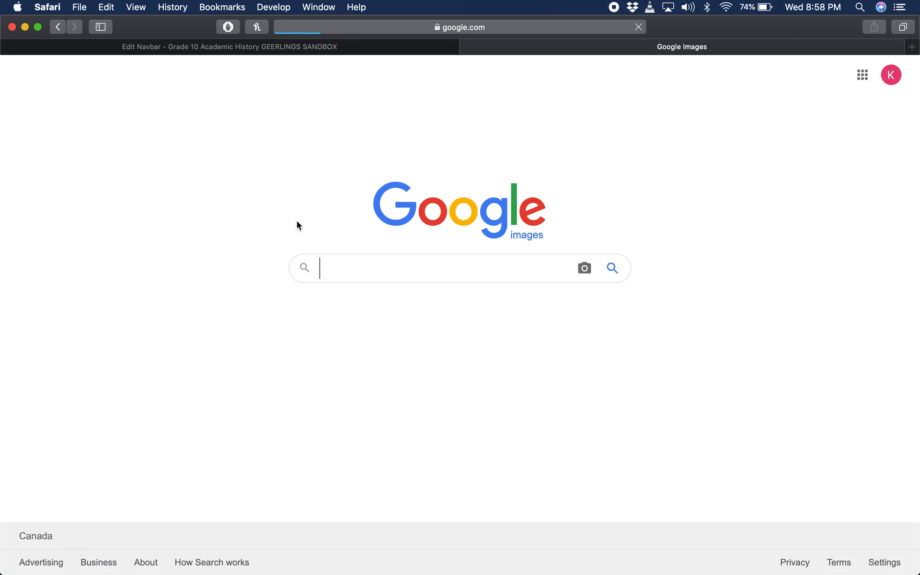
Search Google Images for "microsoft teams" and filter the results by Creative Commons licenses.
type("microsoft teams")
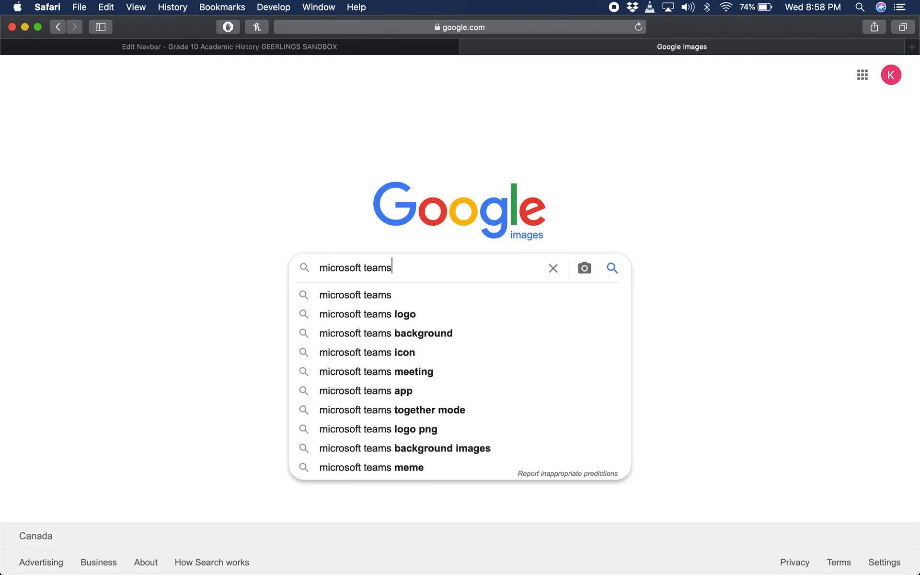
key("Return")
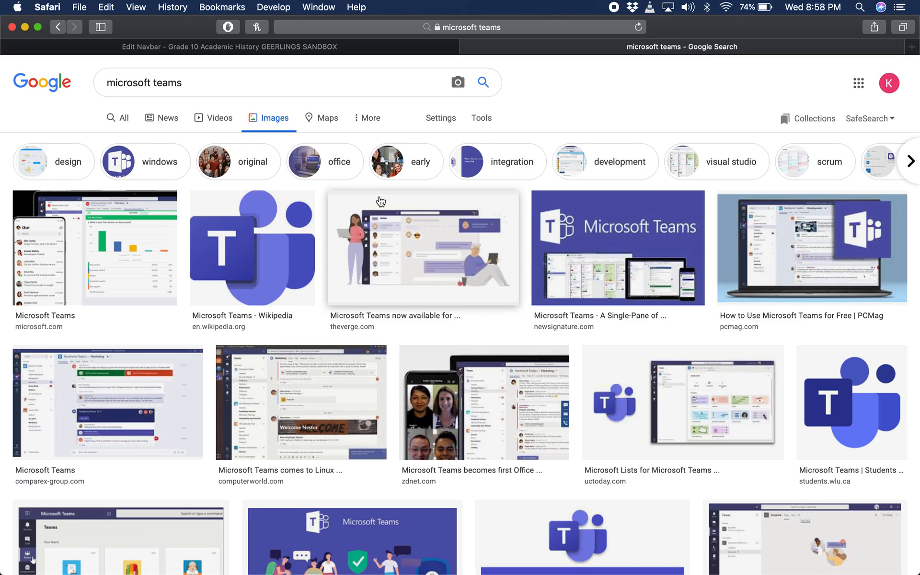
left_click(483, 120)
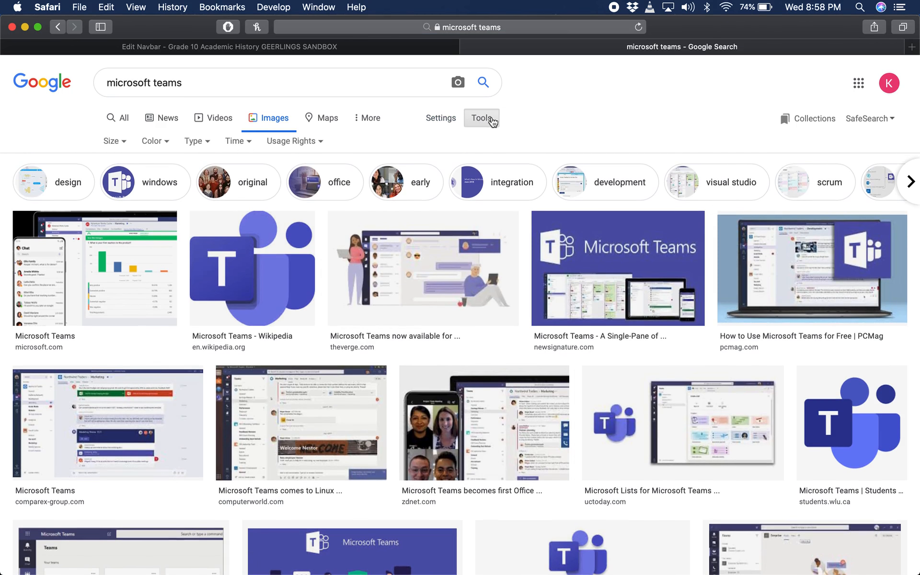
left_click(314, 142)
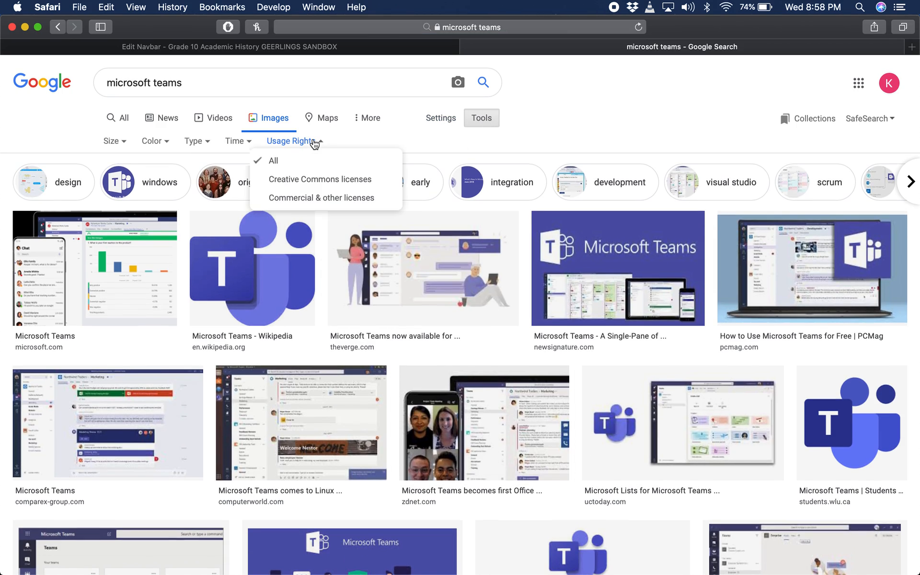
left_click(299, 183)
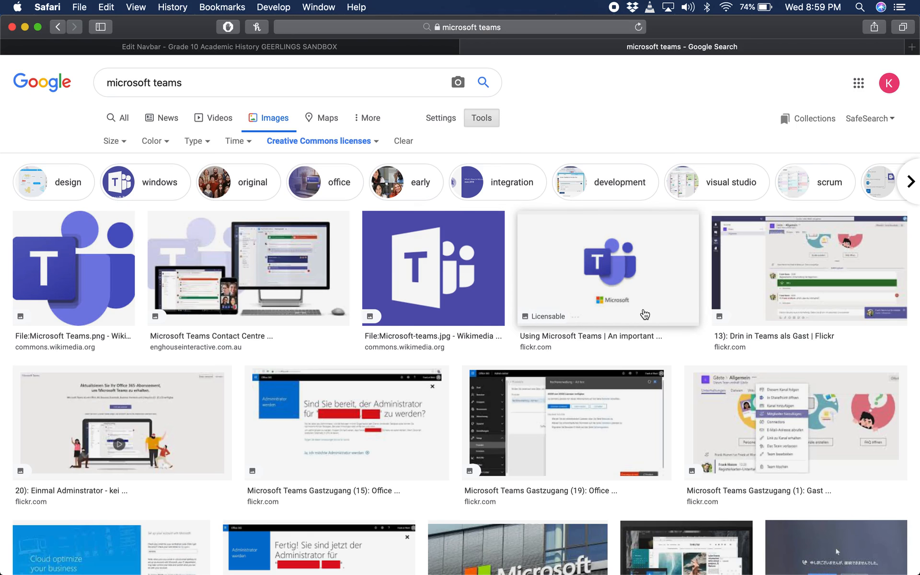
scroll(645, 315, "down", 2)
scroll(645, 315, "up", 2)
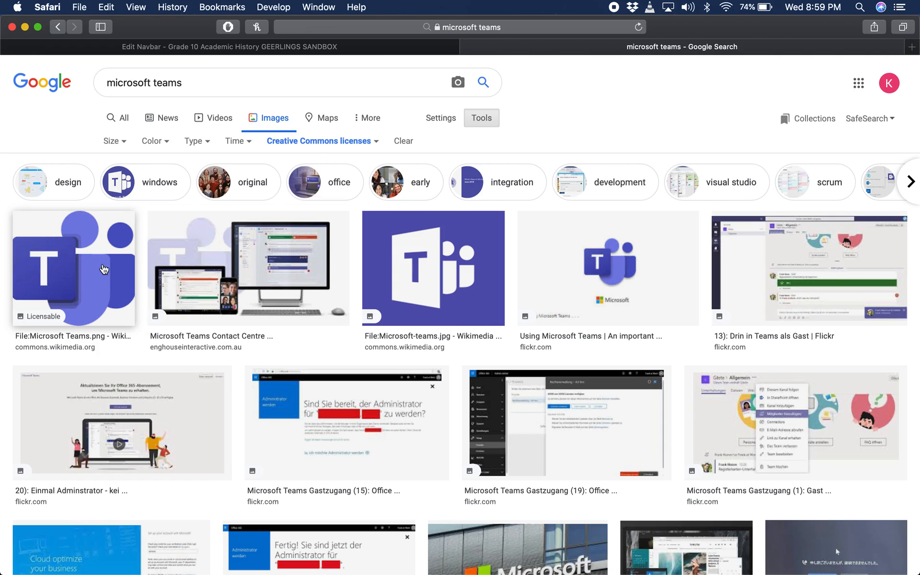
Save the Wikimedia Commons Microsoft Teams logo from the image results to the Desktop as Microsoft_Teams.png.
left_click(58, 260)
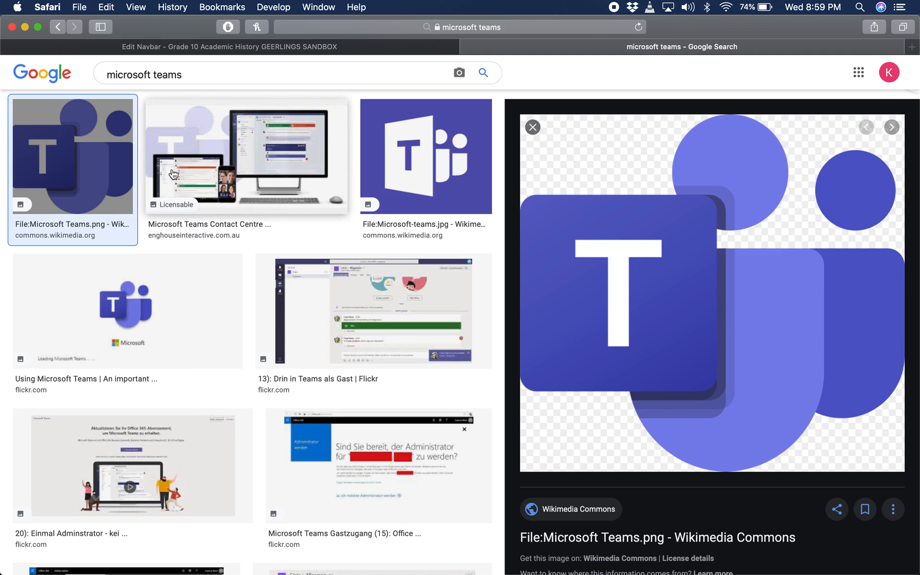
right_click(635, 227)
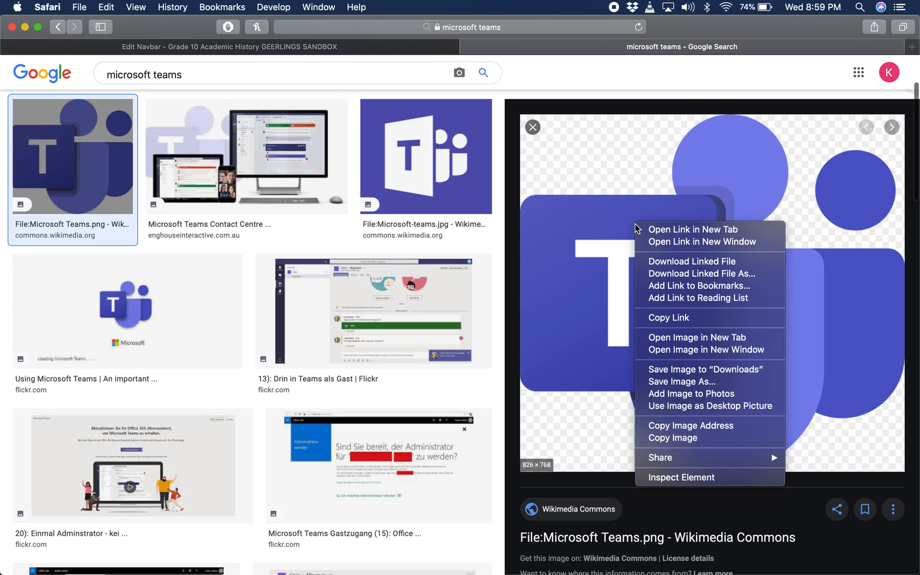
left_click(716, 383)
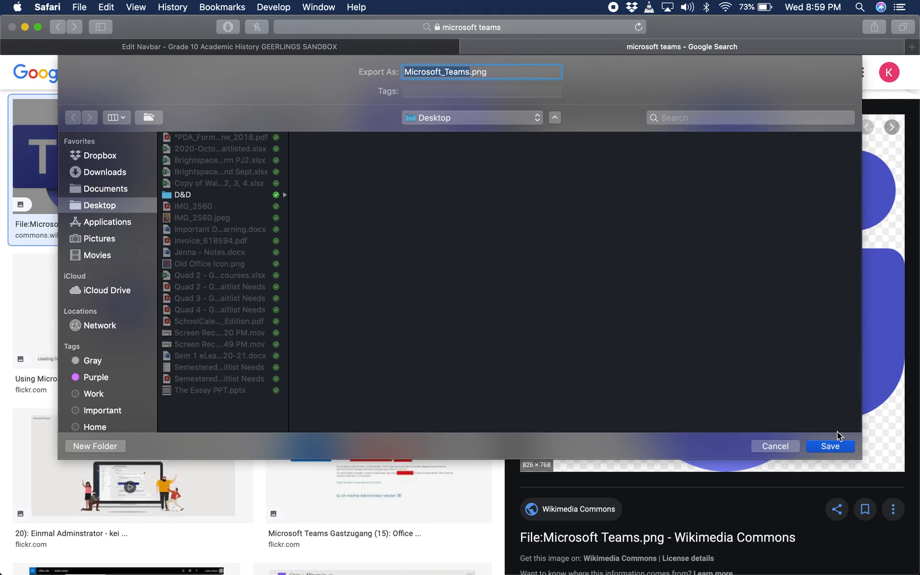
left_click(831, 446)
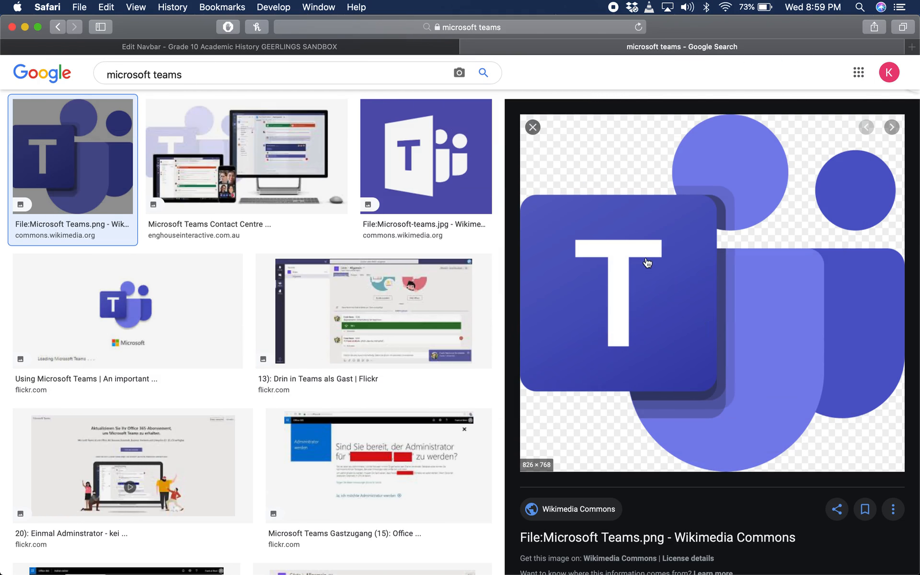
Return to the navbar editing page and upload Microsoft_Teams.png from the Desktop as the custom link's icon.
left_click(387, 48)
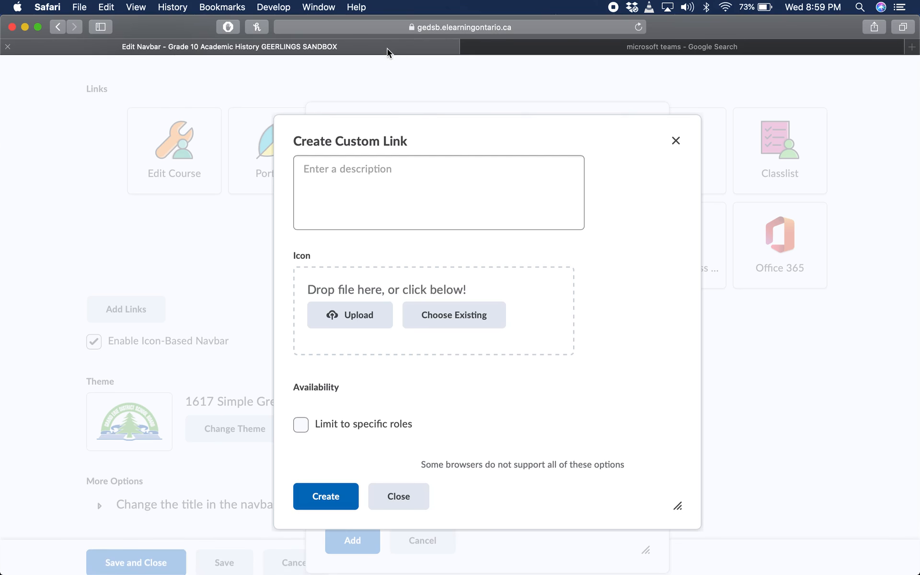
left_click(413, 208)
left_click(407, 128)
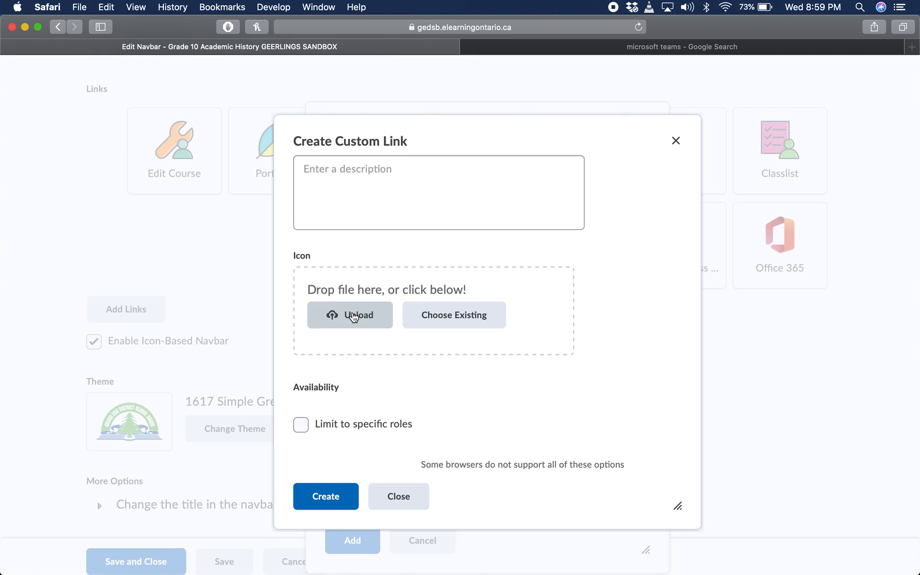
left_click(353, 316)
scroll(336, 201, "down", 1)
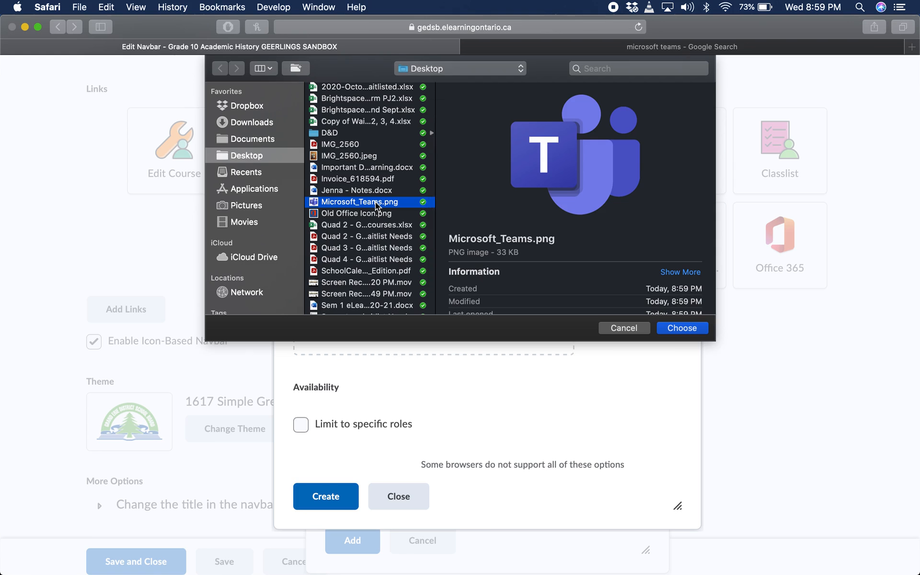
double_click(375, 204)
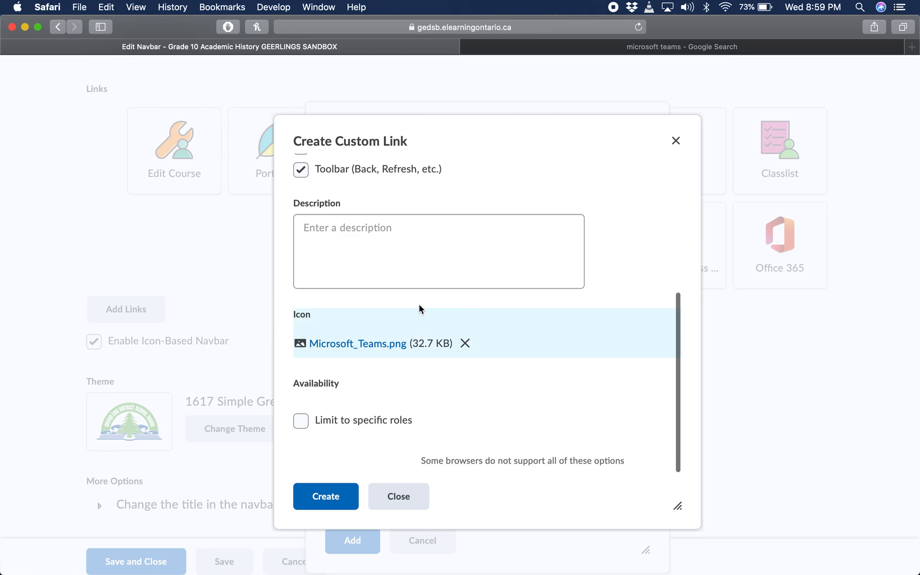
Create the Microsoft Teams custom link with no description or role limits and add it to the navbar.
scroll(422, 310, "down", 2)
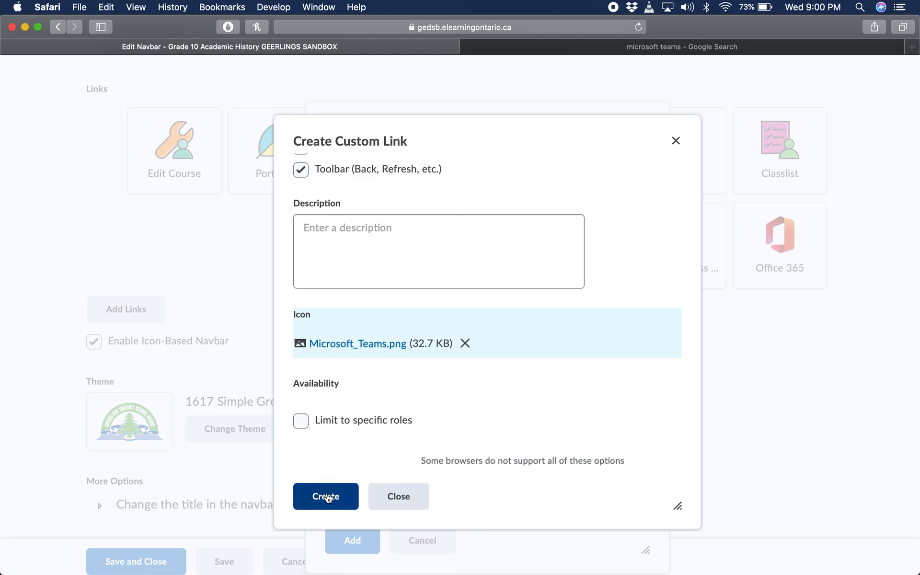
left_click(327, 498)
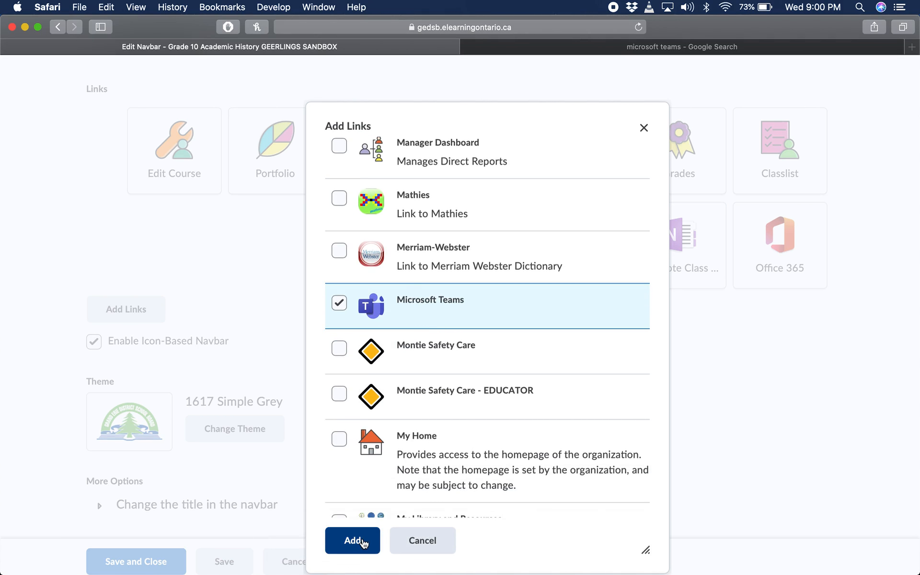
left_click(361, 541)
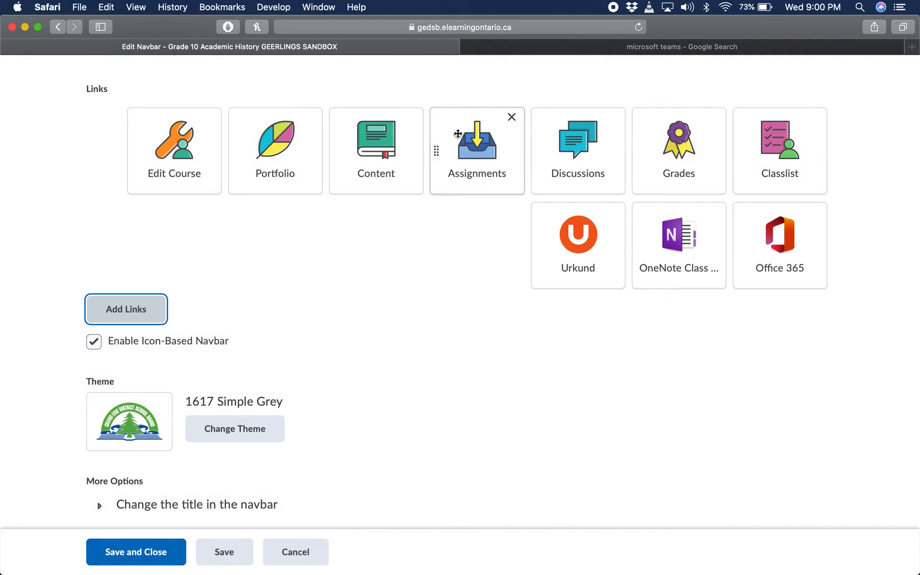
Remove the Discussions link from the navbar and move Microsoft Teams between Assignments and Grades.
scroll(714, 307, "up", 3)
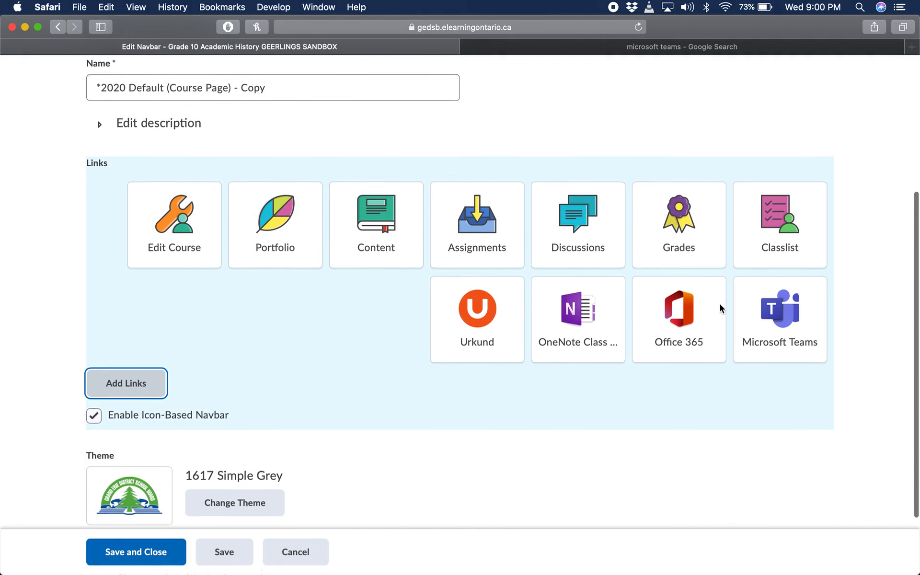
mouse_move(741, 321)
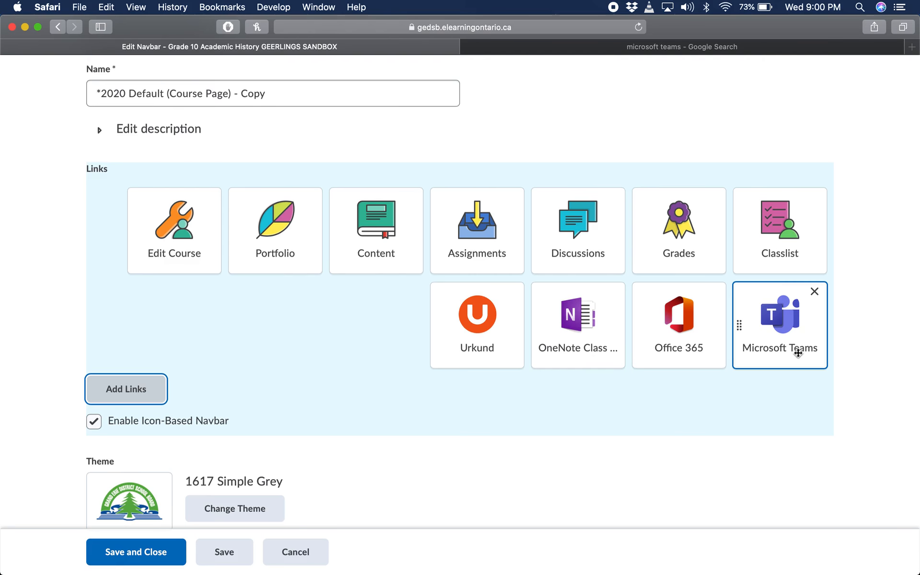
scroll(806, 355, "up", 2)
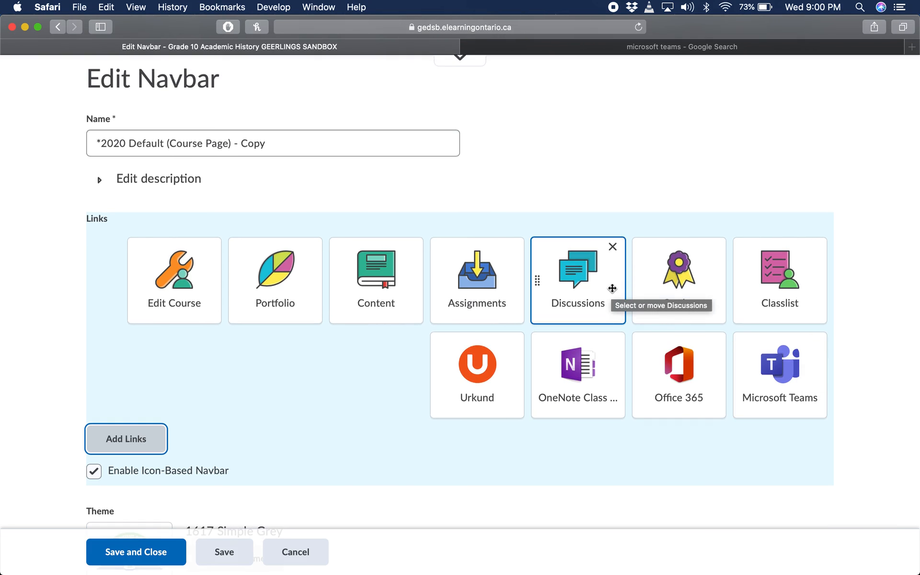
mouse_move(686, 305)
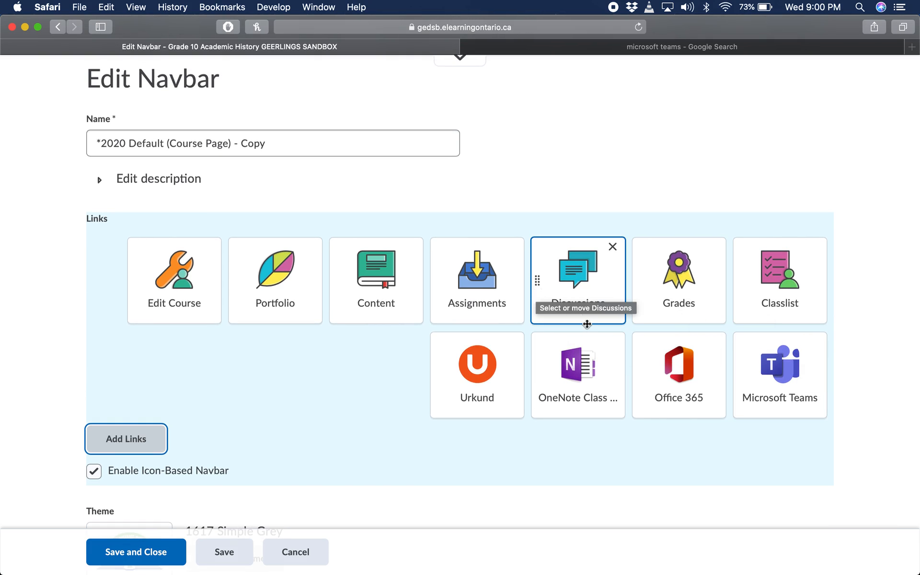
left_click(612, 246)
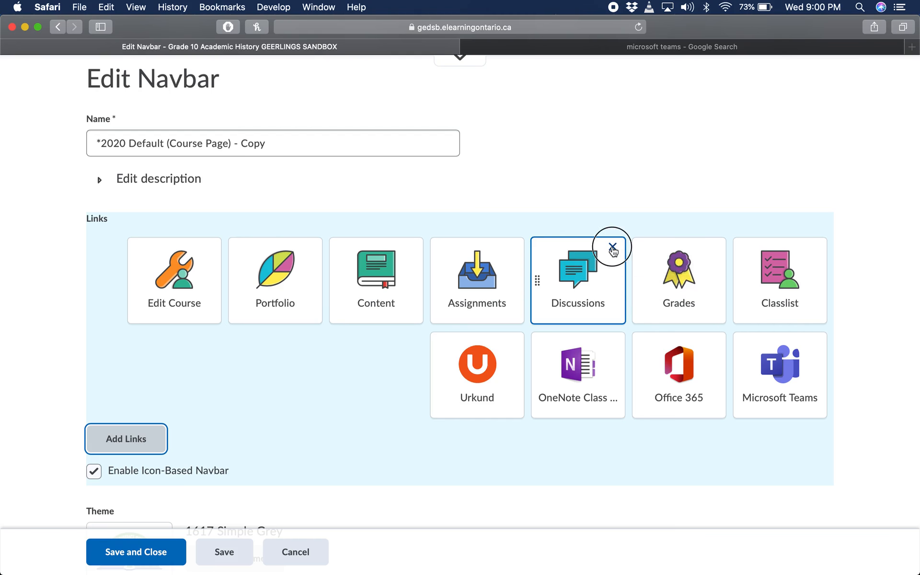
left_click_drag(784, 389, 550, 282)
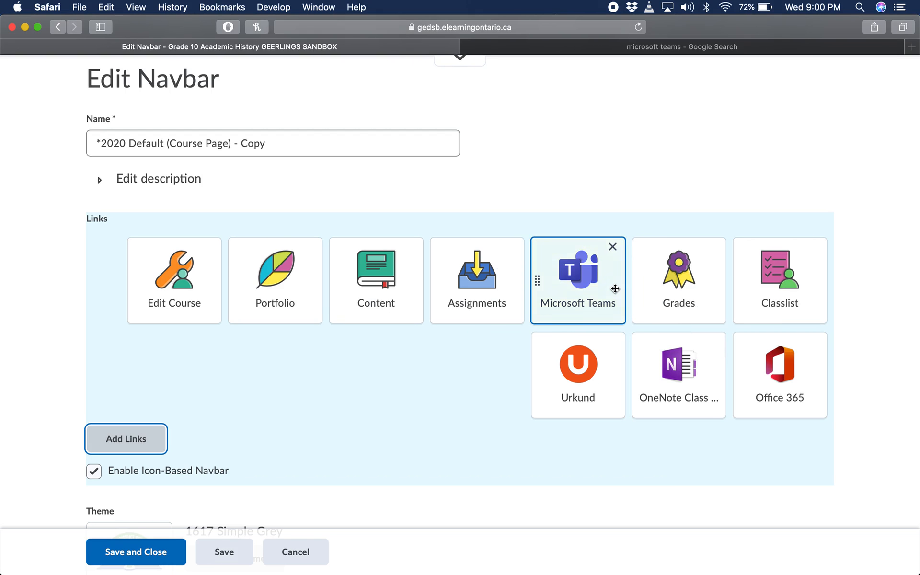
Save and close the edited navbar, agreeing to leave the page.
scroll(637, 374, "down", 2)
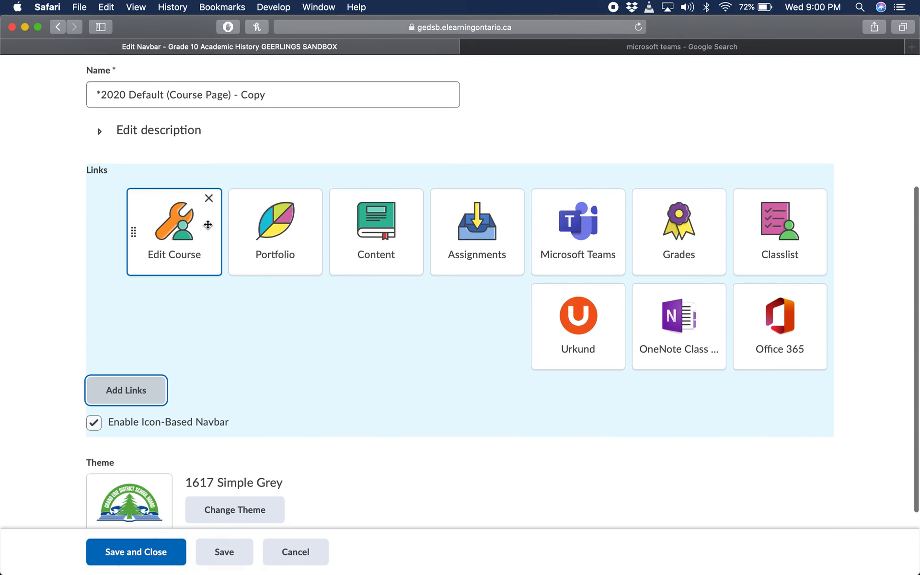
scroll(723, 252, "down", 2)
scroll(722, 253, "down", 3)
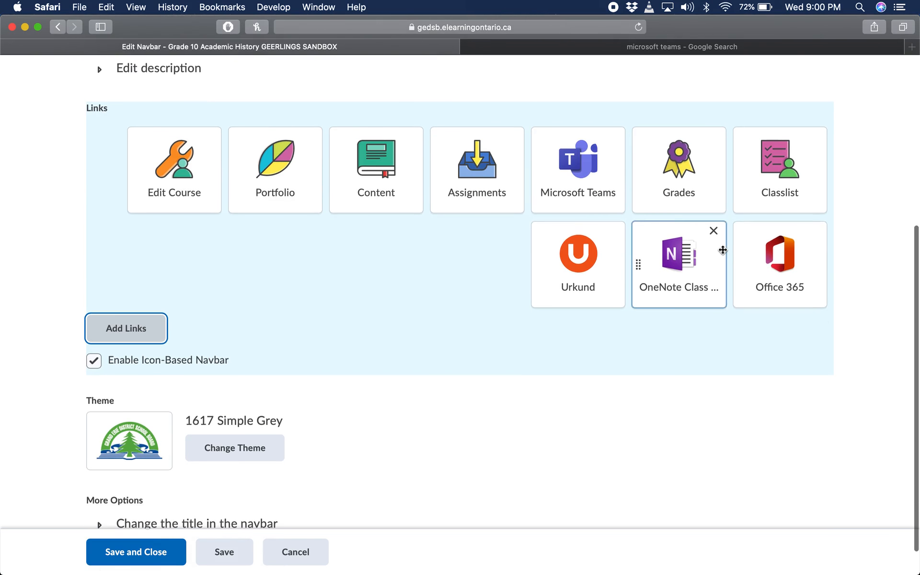
scroll(365, 430, "down", 1)
left_click(137, 552)
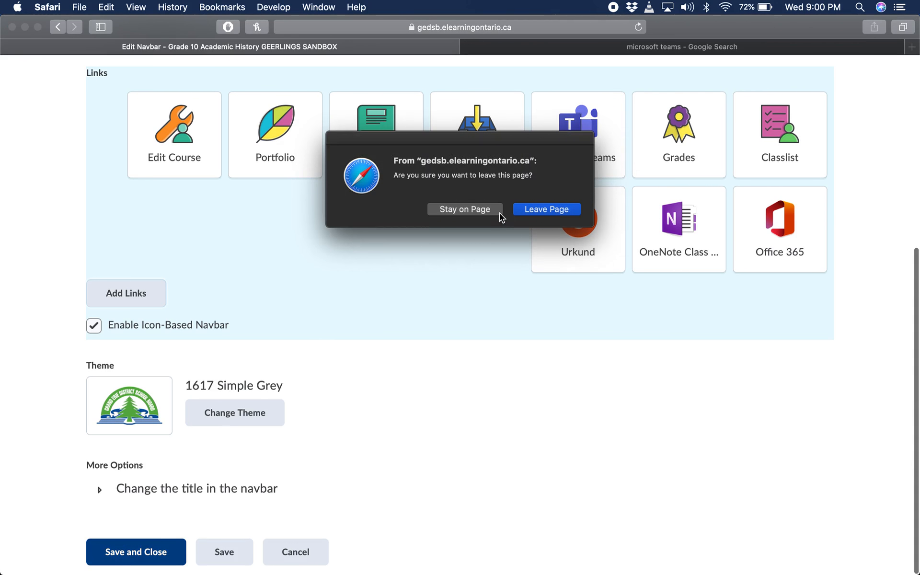
left_click(546, 210)
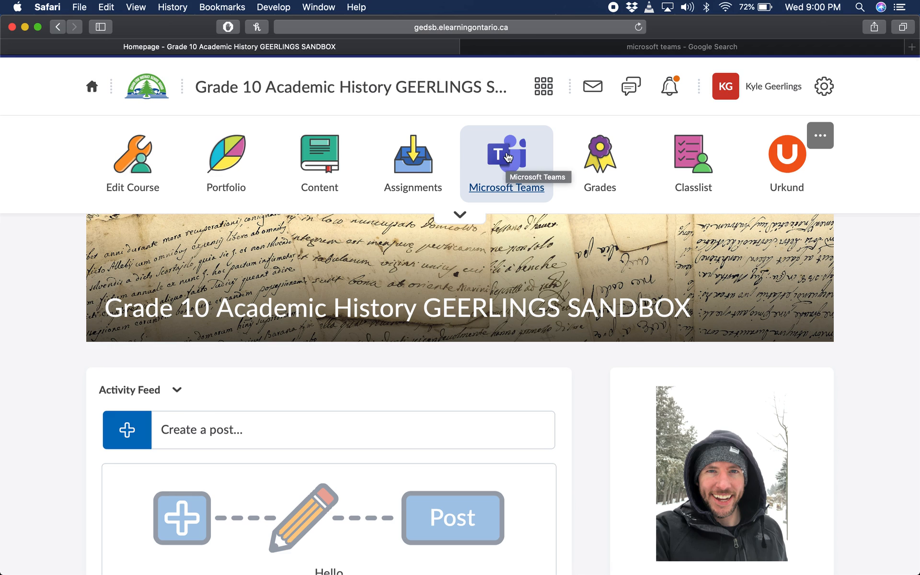
Test the navbar's Microsoft Teams link by allowing it to open Microsoft Teams, and return to the course homepage in Safari.
left_click(508, 157)
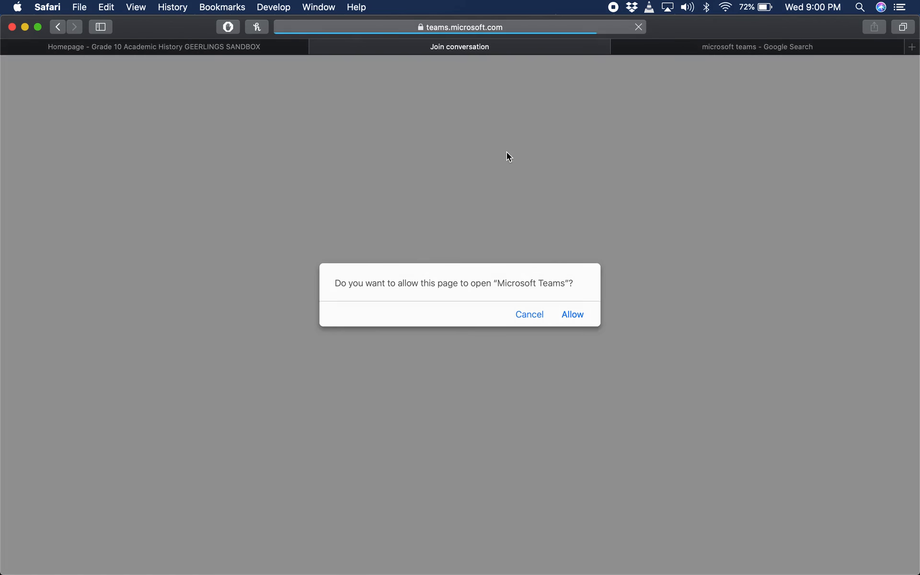
left_click(580, 318)
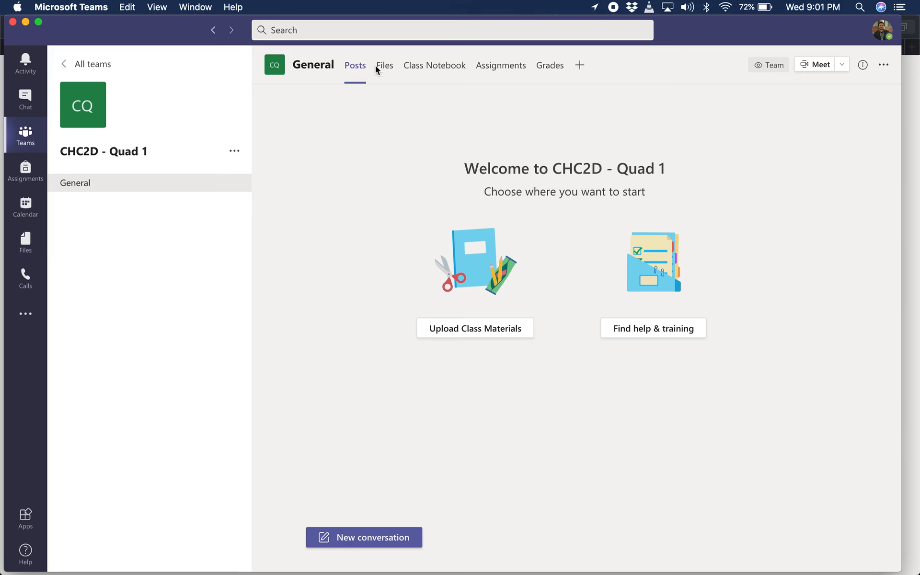
key("ctrl+Up")
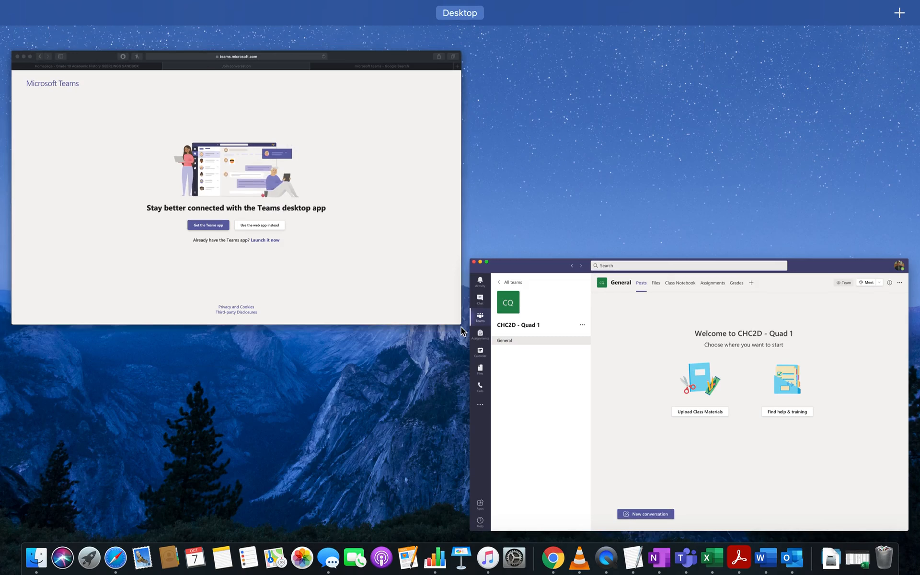
left_click(389, 225)
left_click(172, 48)
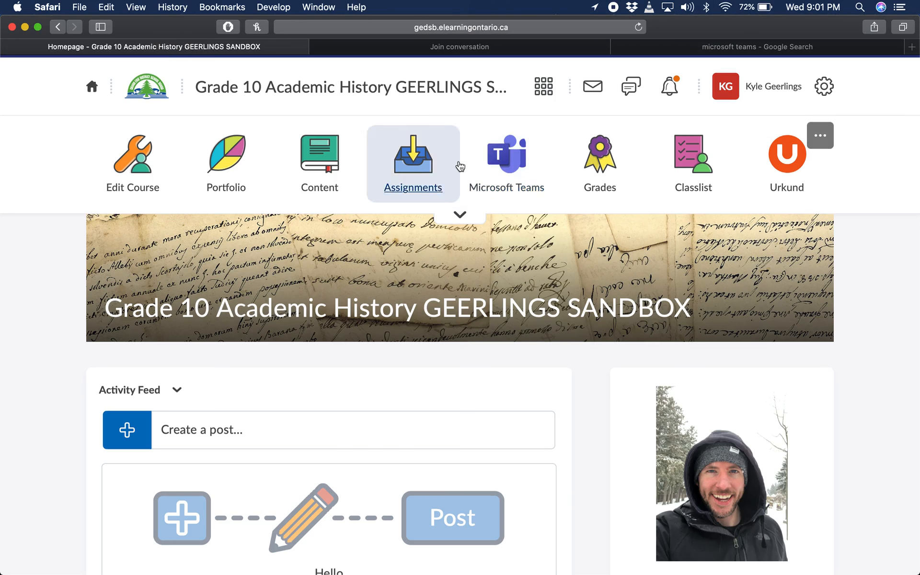